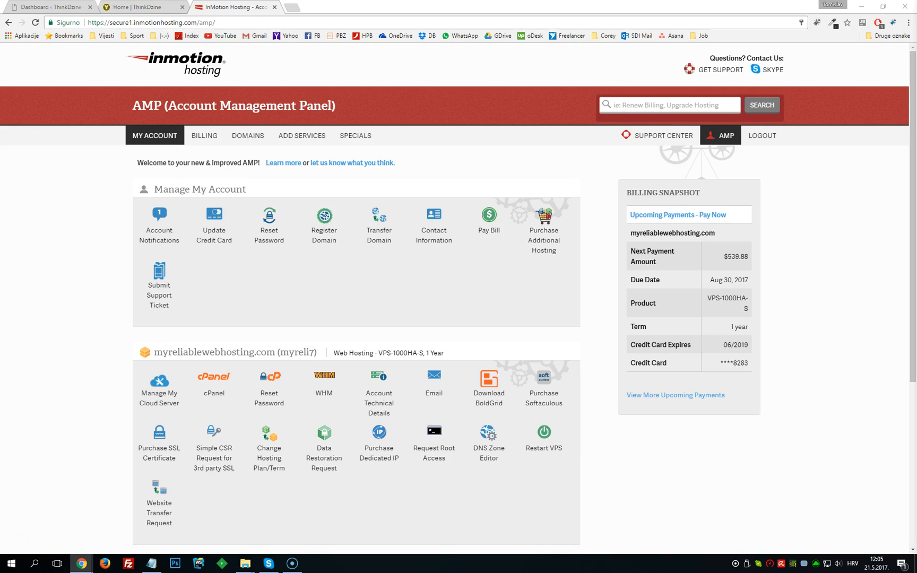
- Log out of the Account Management Panel and reopen the AMP address secure1.inmotionhosting.com/amp
click(763, 137)
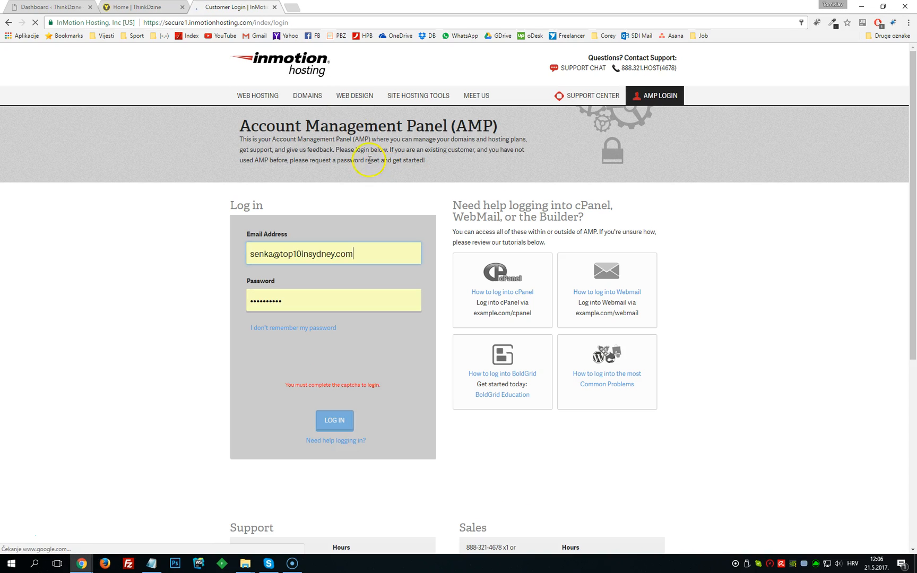
click(270, 23)
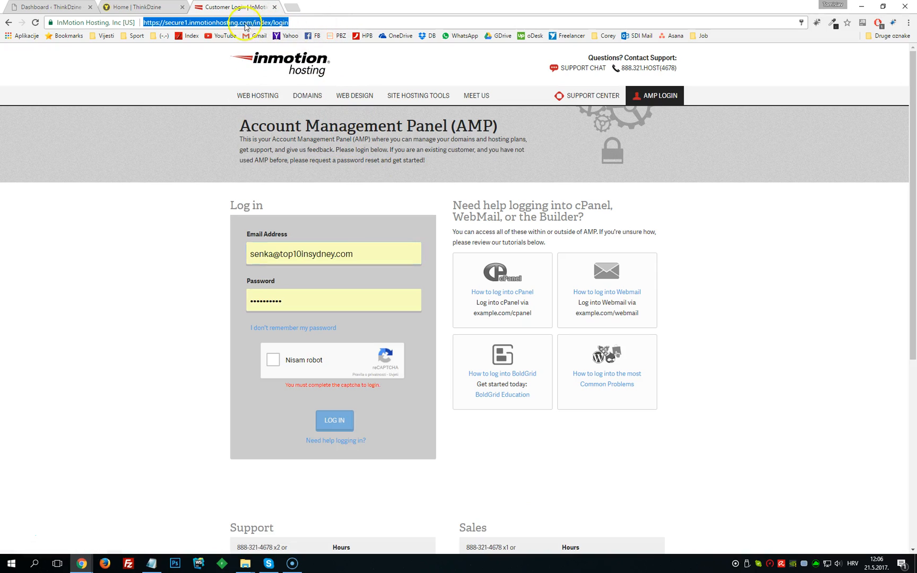
drag(255, 23, 423, 24)
text(amp)
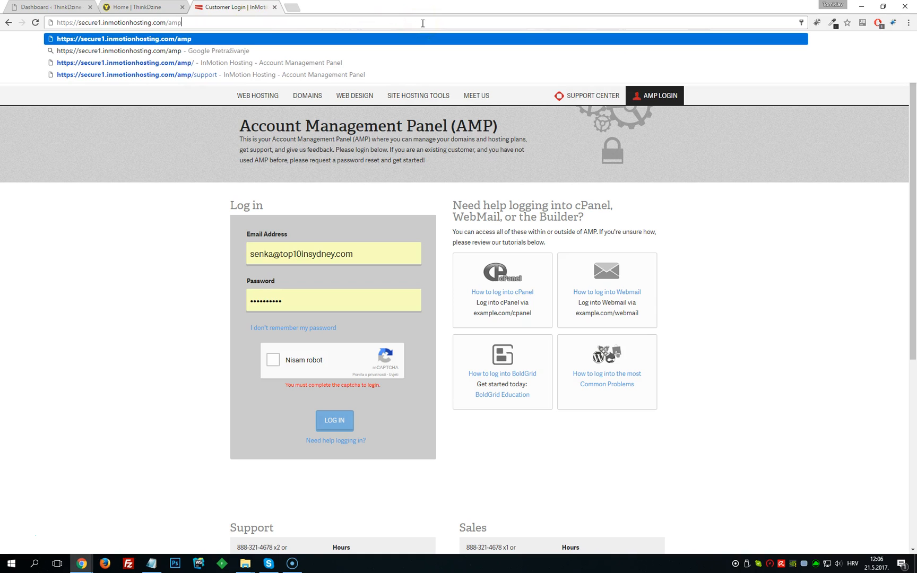
key(Return)
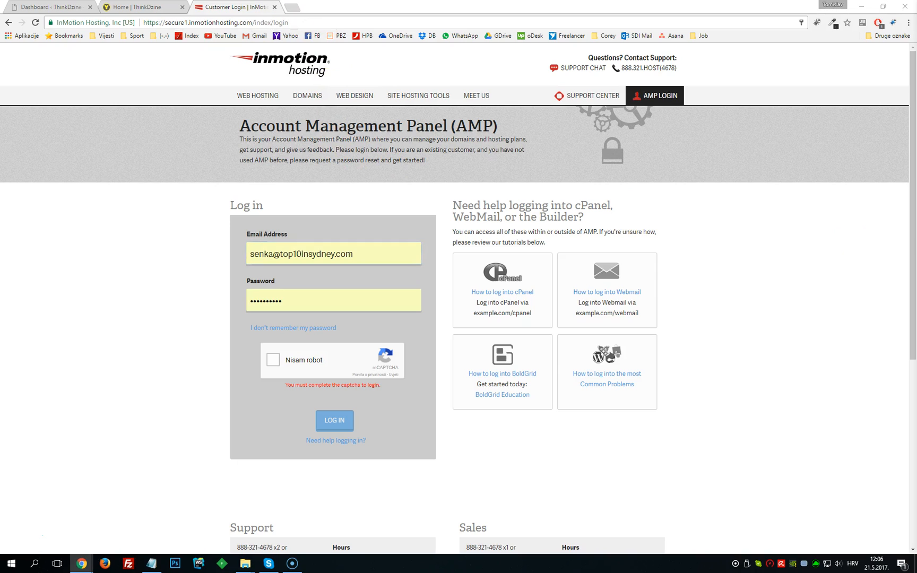
- Replace the login e-mail with the hosting account's e-mail address
drag(369, 258, 147, 239)
key(ctrl+v)
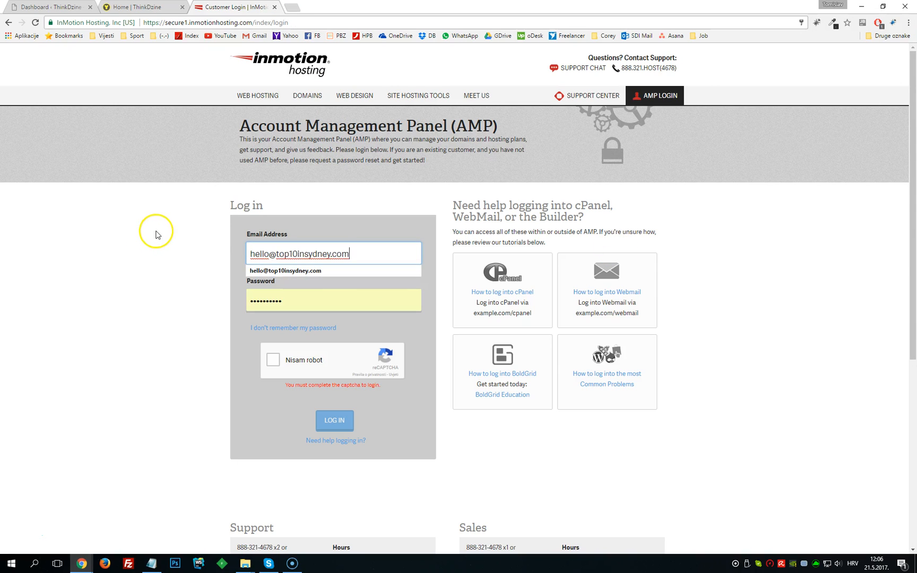
drag(251, 254, 375, 257)
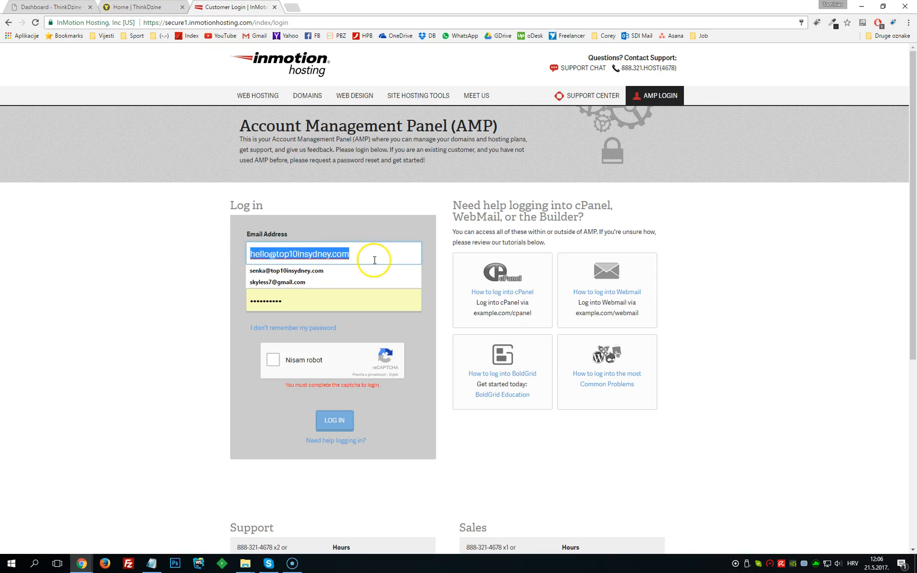
- Paste the account password, tick the reCAPTCHA box and log in to AMP
double_click(317, 301)
key(ctrl+v)
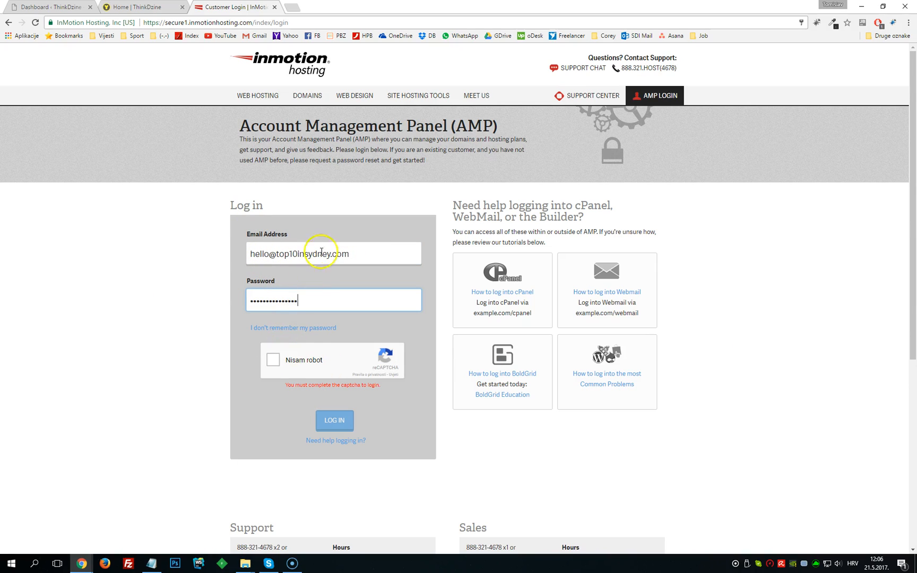
click(274, 363)
click(338, 412)
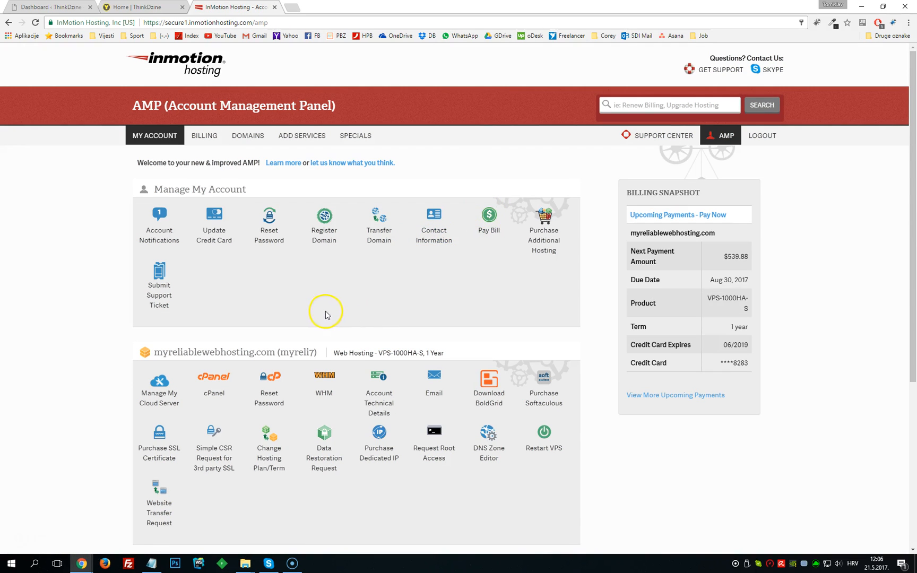
- Open WHM for the hosting account and show the list of hosted accounts
click(322, 397)
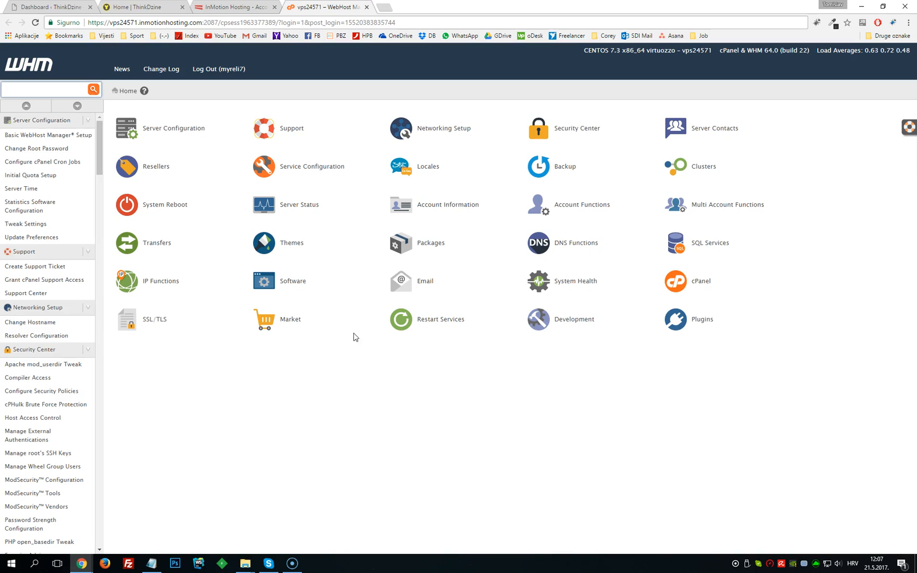
drag(98, 153, 92, 302)
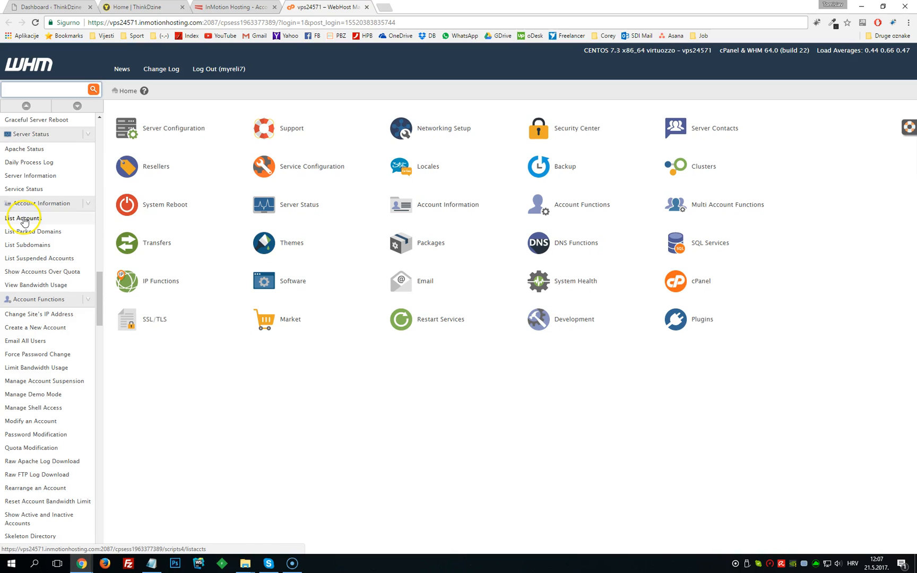
click(29, 222)
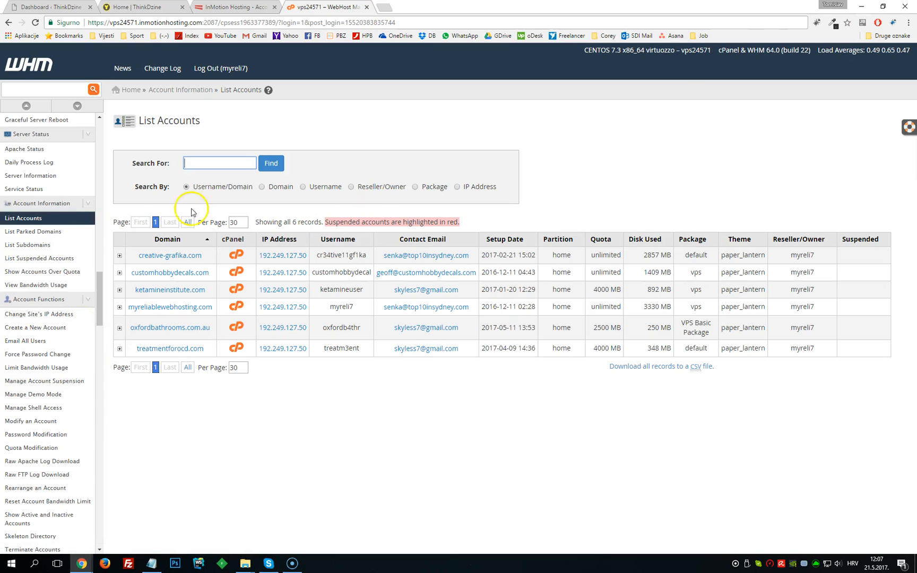
click(42, 333)
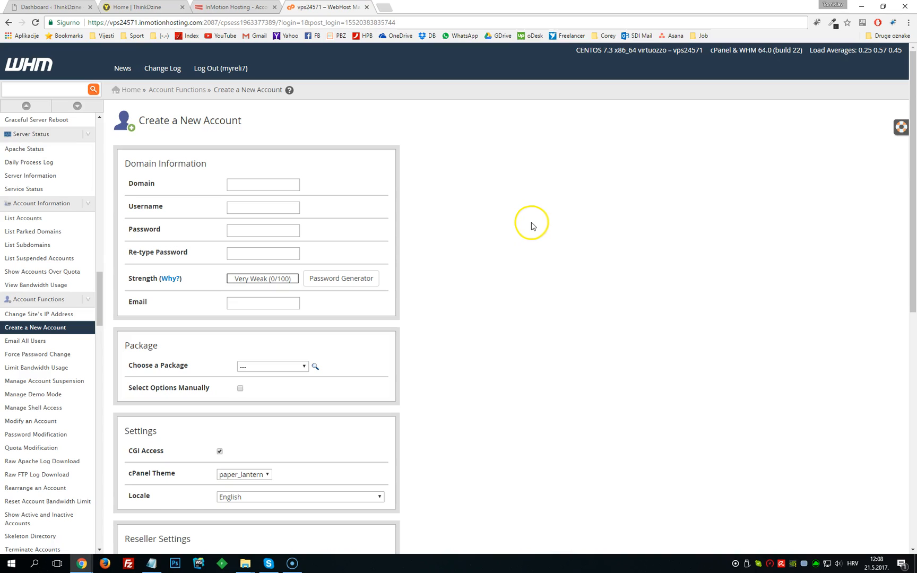
click(285, 184)
key(ctrl+v)
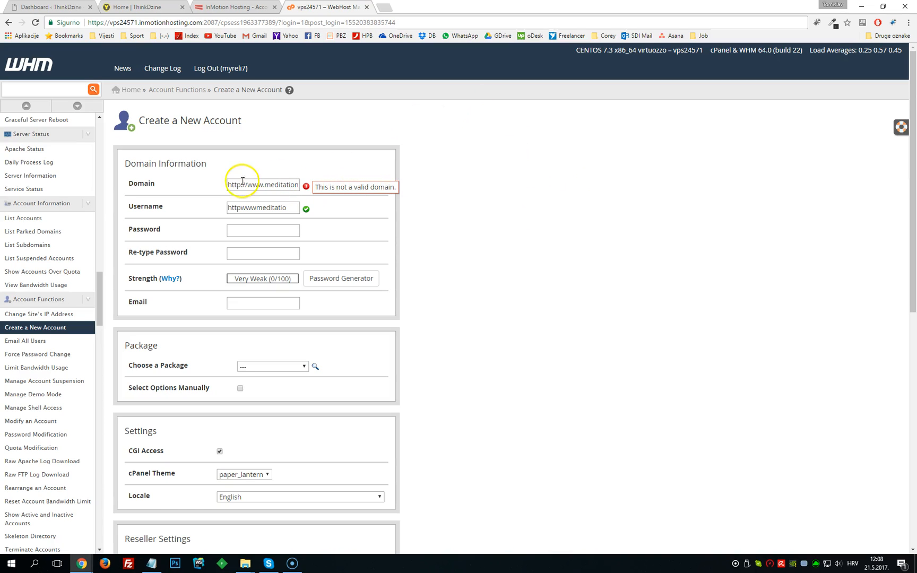
drag(246, 186, 196, 182)
key(BackSpace)
key(Delete)
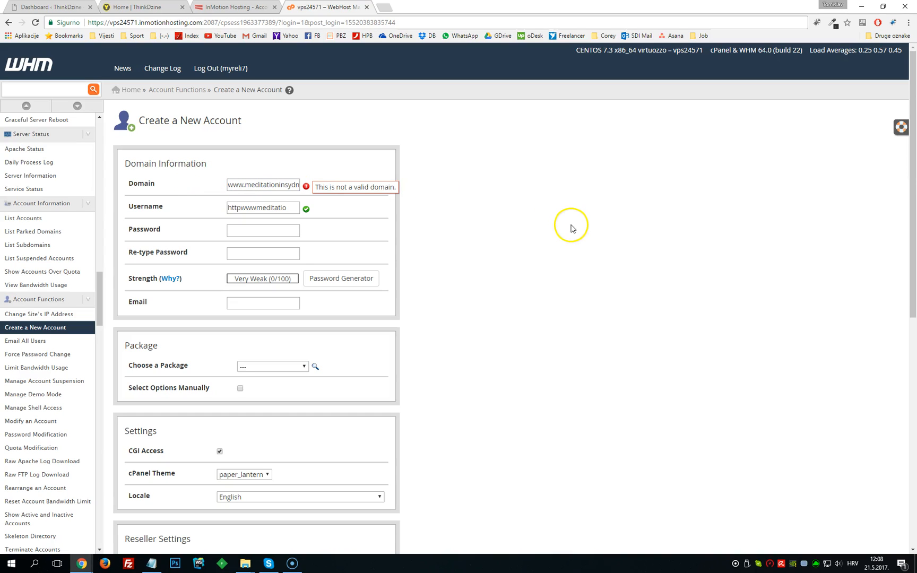
- Clear the Domain and Username fields of the new account form
drag(239, 185, 210, 182)
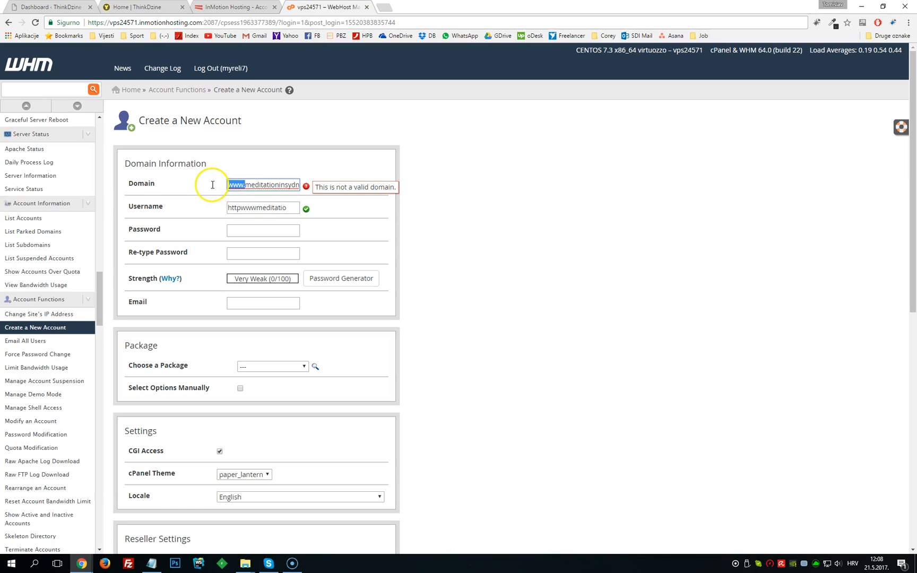
key(BackSpace)
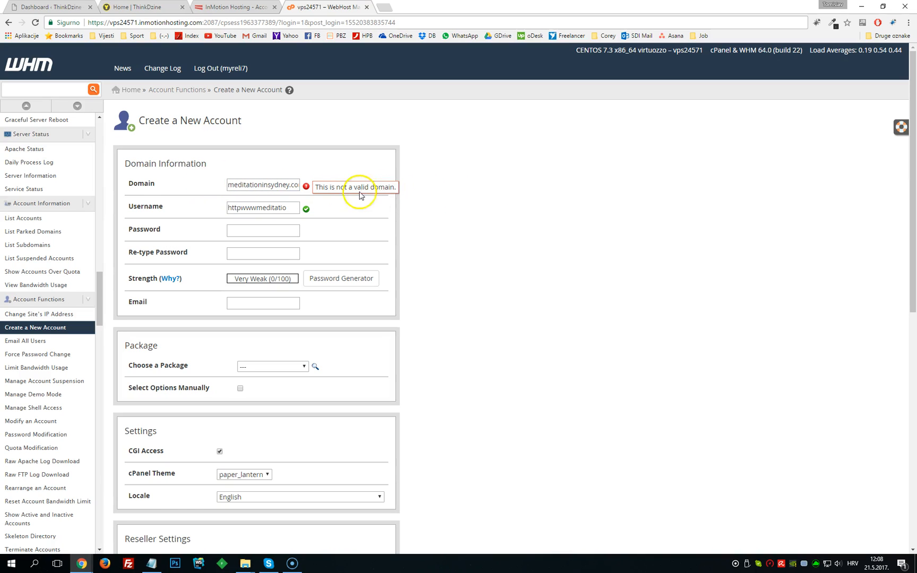
double_click(276, 208)
key(BackSpace)
click(256, 186)
key(ctrl+a)
key(BackSpace)
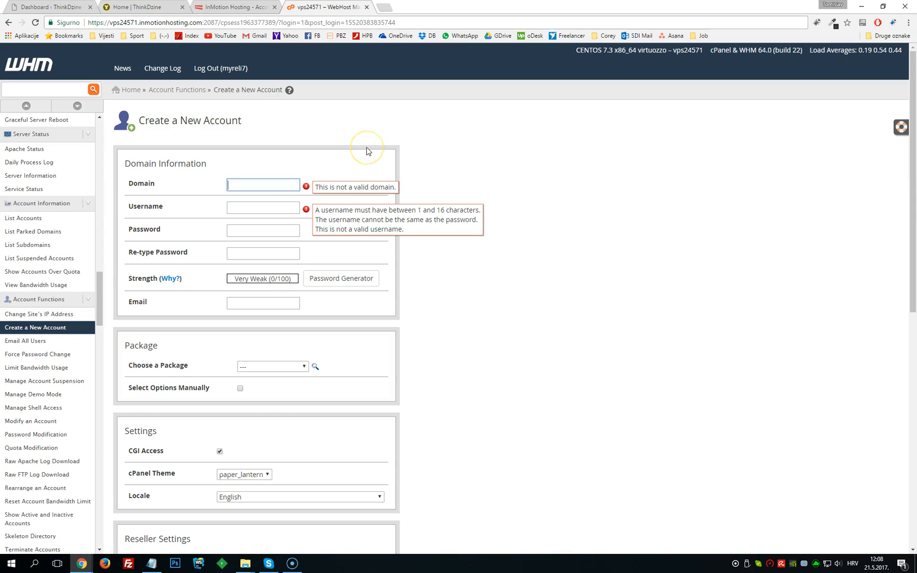
click(255, 184)
text(http://www.meditationinsydney.com/)
drag(296, 183, 131, 181)
click(235, 185)
drag(247, 185, 139, 186)
key(BackSpace)
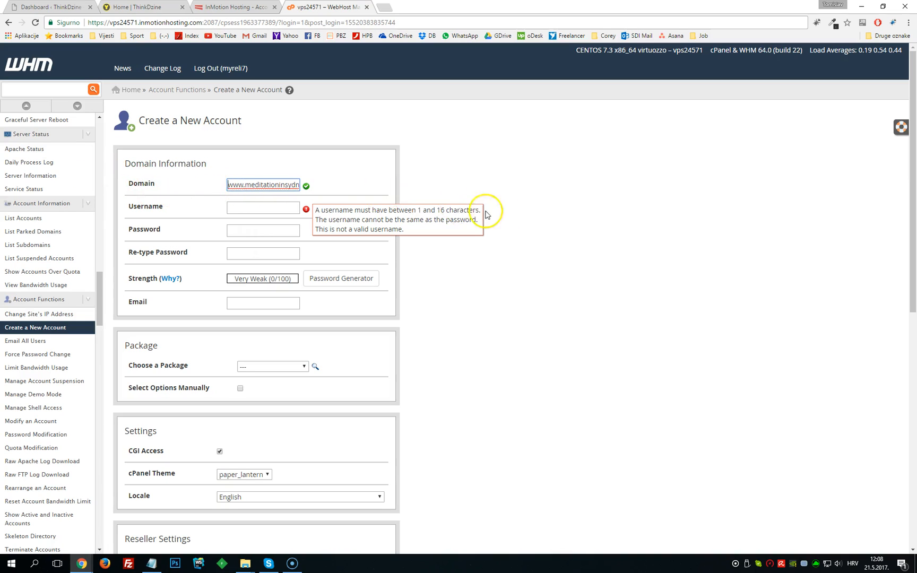
click(501, 213)
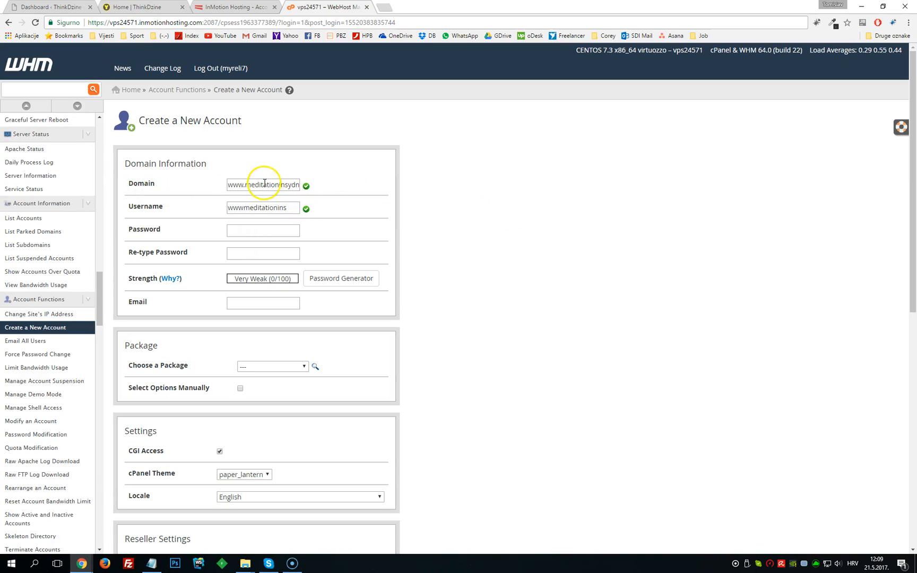
drag(231, 184, 243, 182)
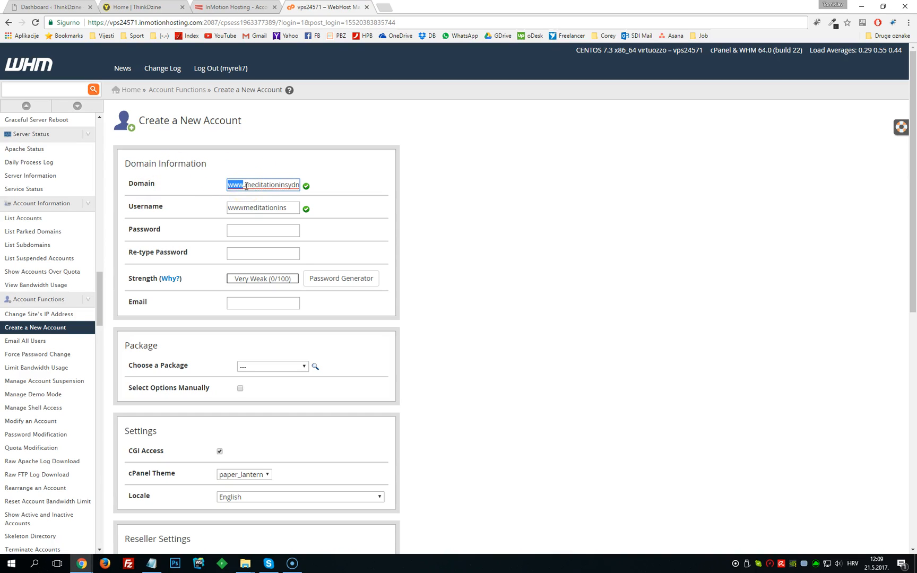
drag(245, 184, 291, 195)
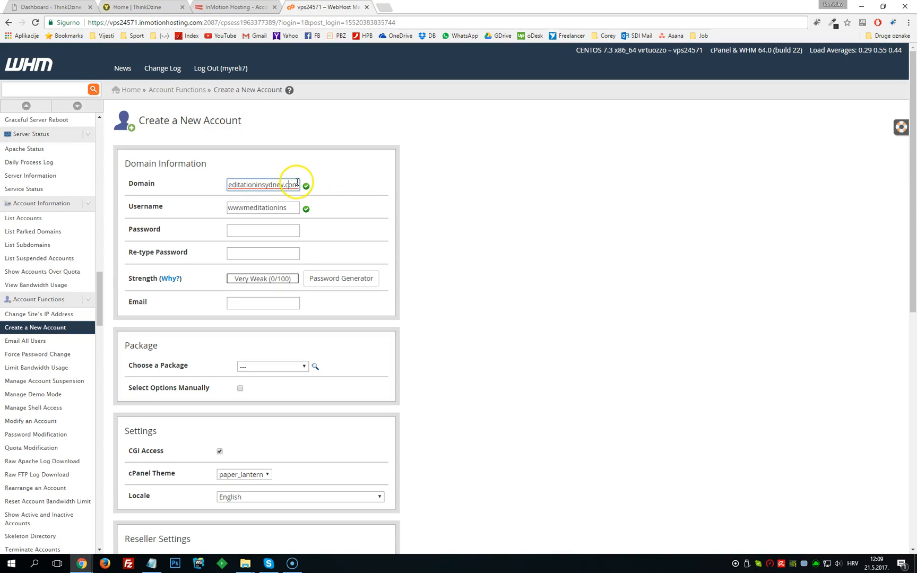
text(/)
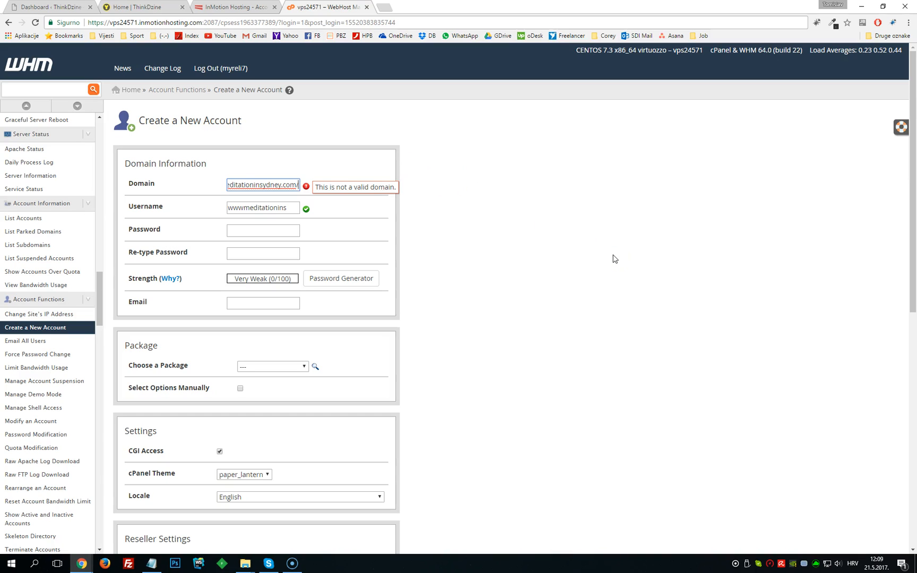
key(BackSpace)
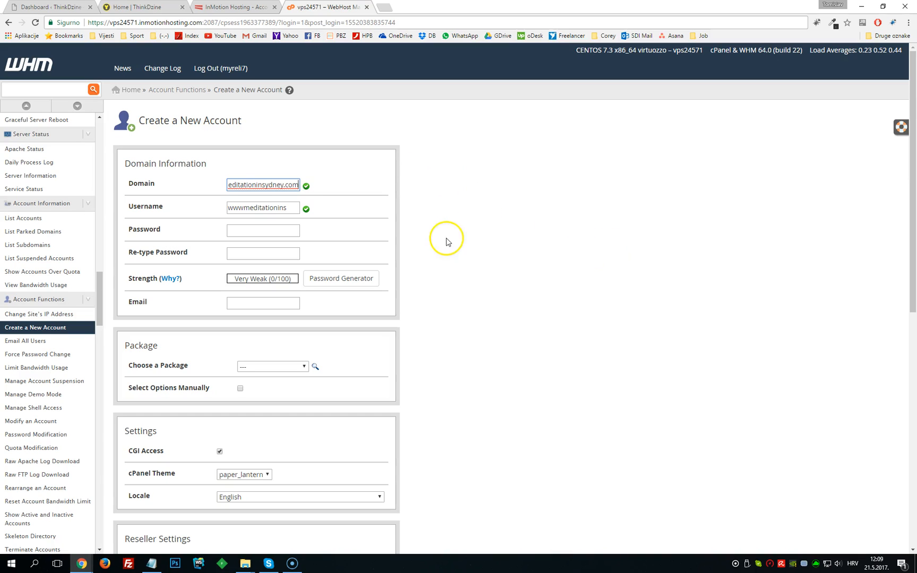
drag(298, 185, 191, 180)
click(550, 207)
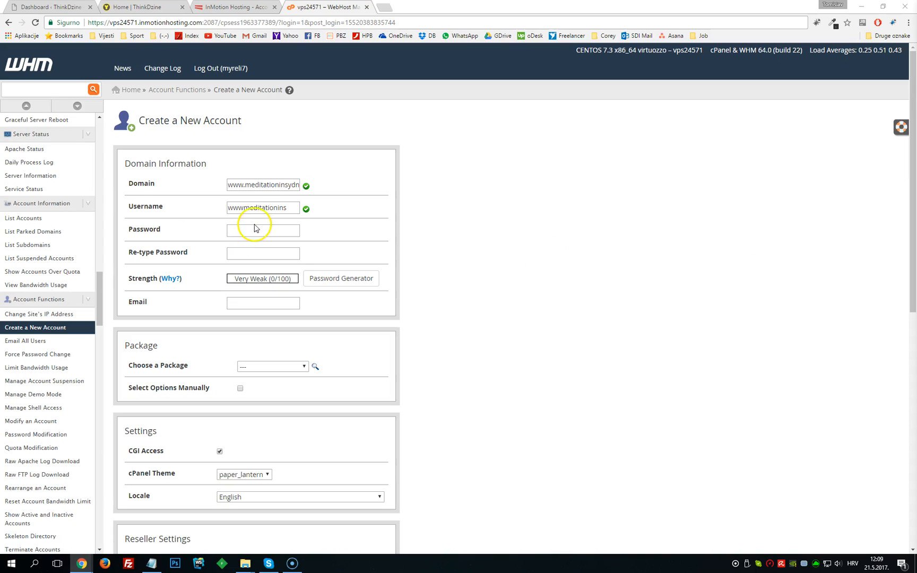
- Remove the www prefix from the username so it reads meditationins
drag(291, 207, 180, 211)
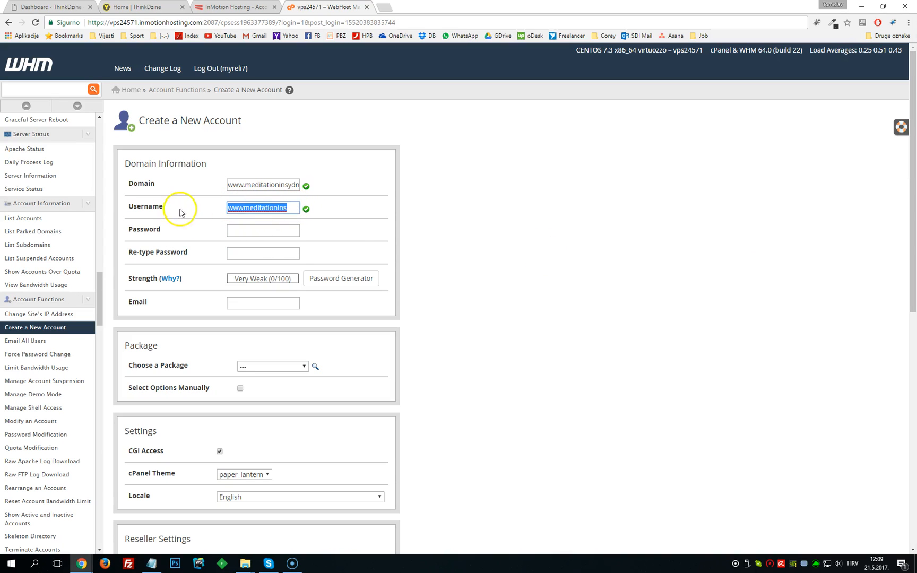
click(257, 208)
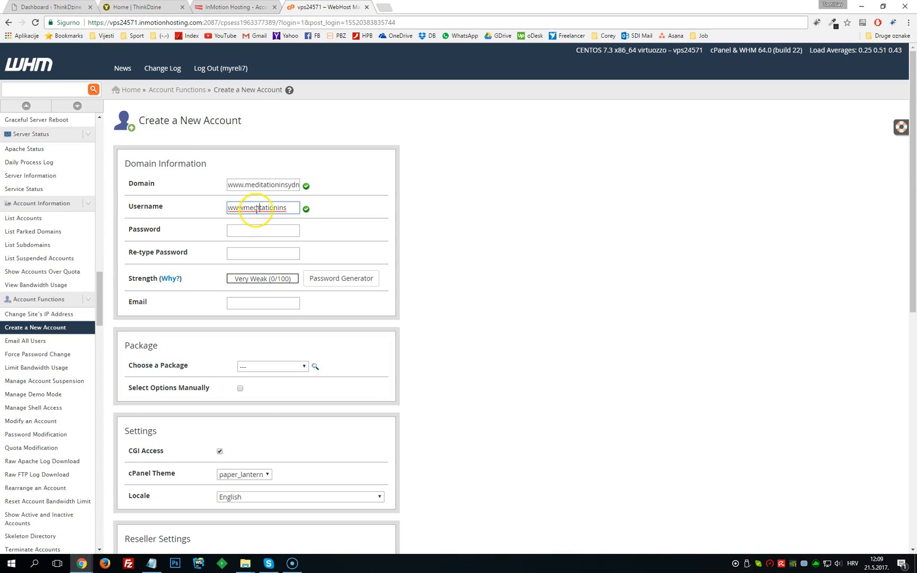
drag(243, 208, 152, 203)
key(BackSpace)
click(455, 214)
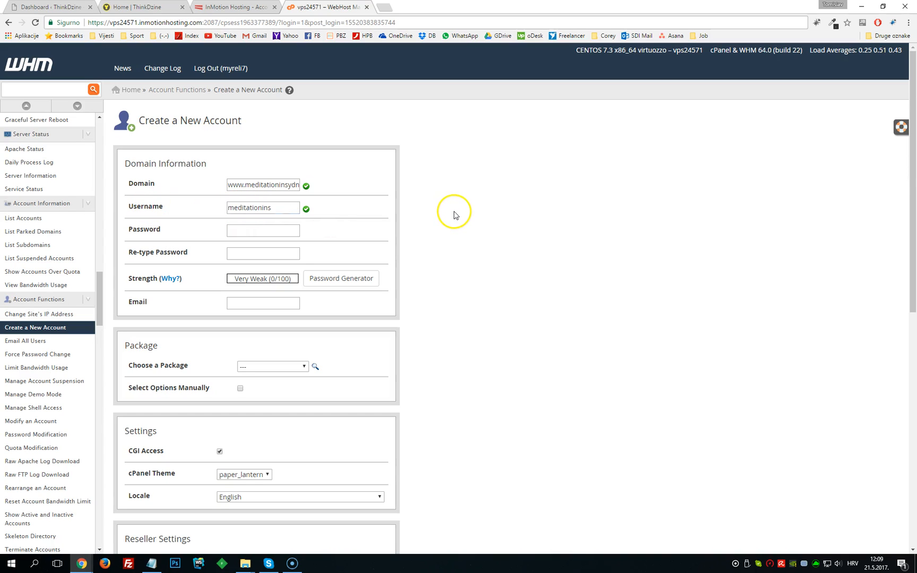
- Generate a new account password with Password Generator, copy it, confirm it was saved, and apply it
click(280, 232)
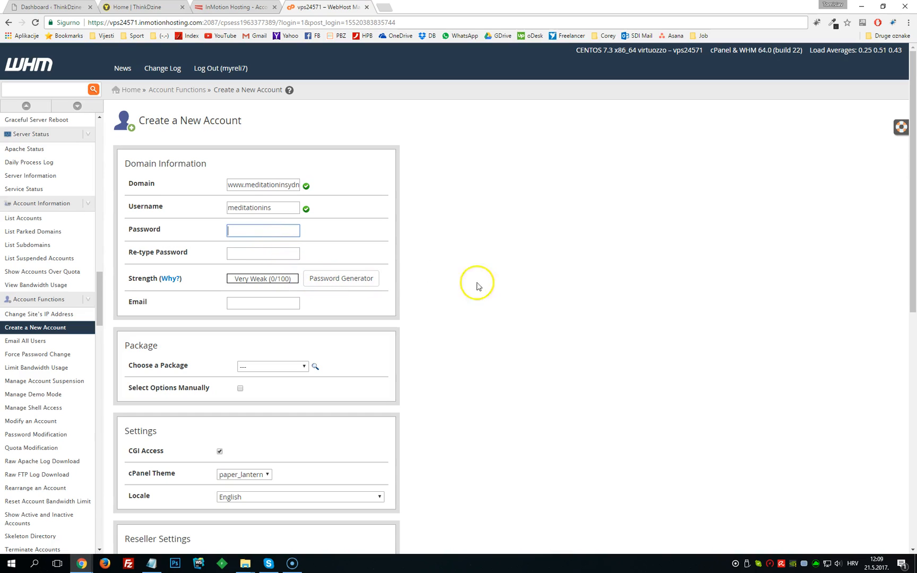
click(369, 288)
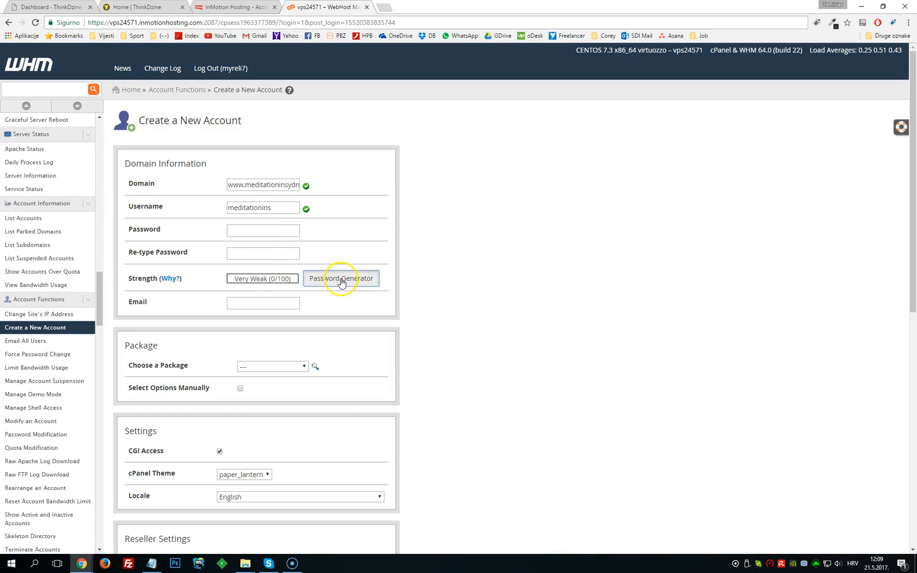
click(484, 264)
drag(484, 264, 405, 262)
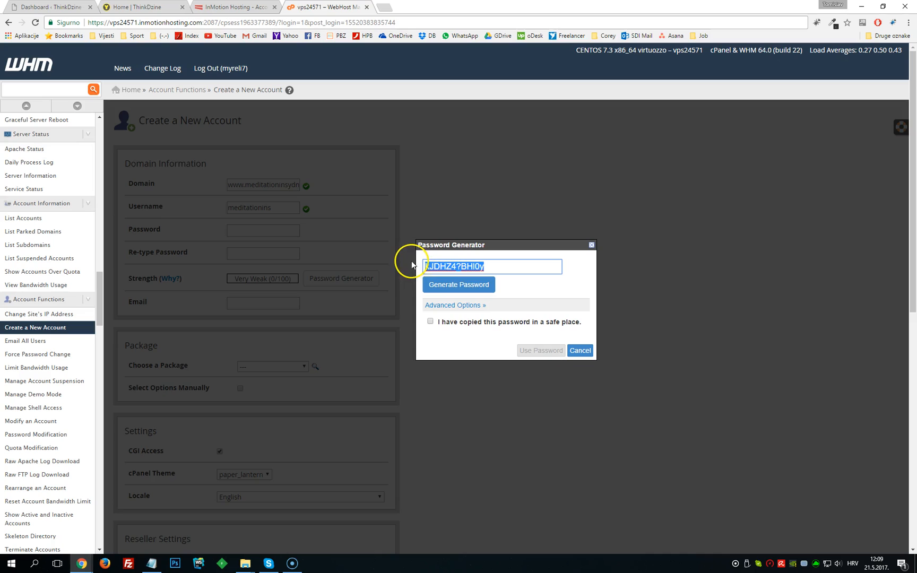
click(447, 285)
drag(482, 268, 419, 262)
right_click(437, 266)
click(452, 285)
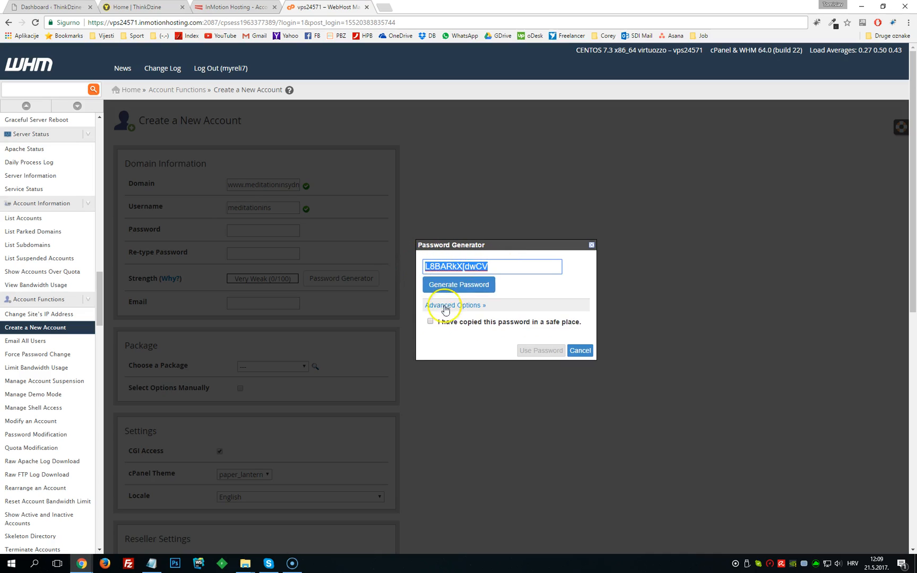
click(429, 321)
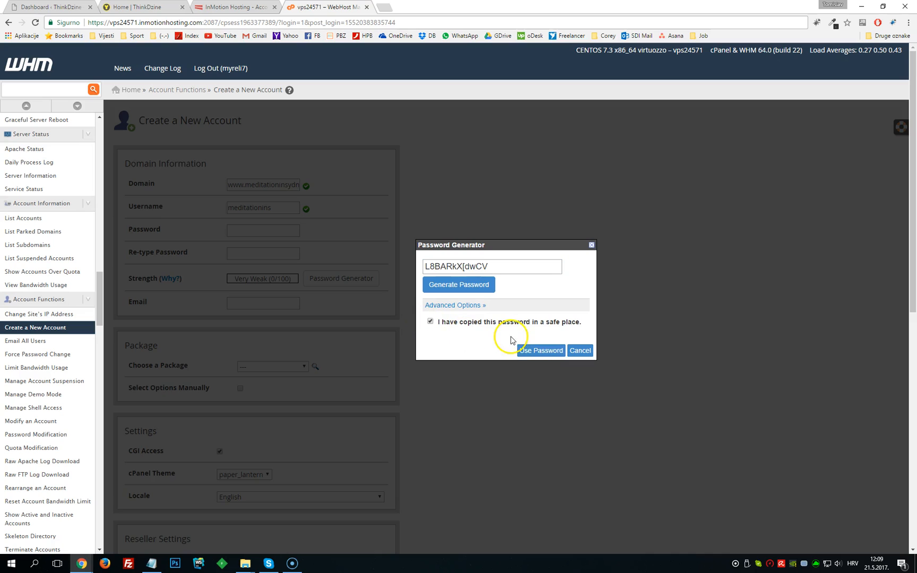
click(539, 352)
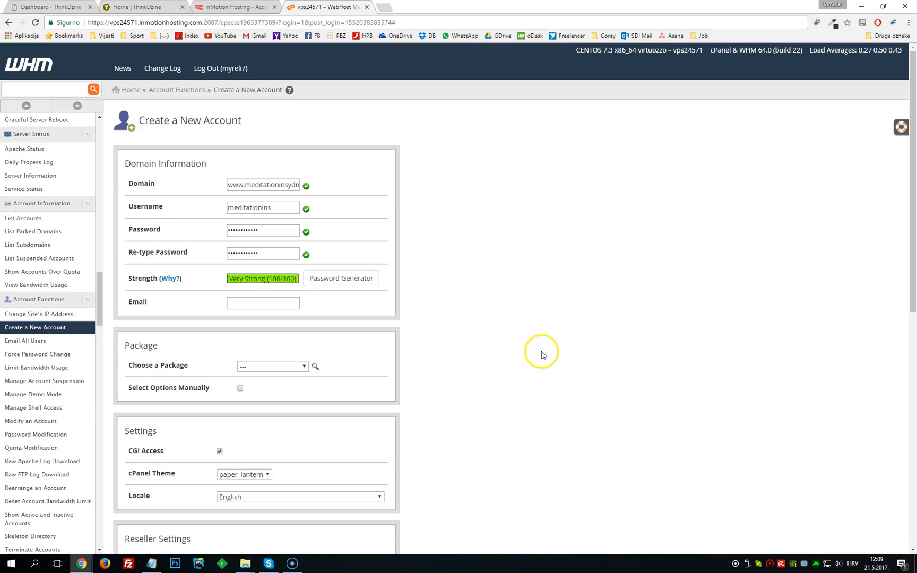
key(alt+Tab)
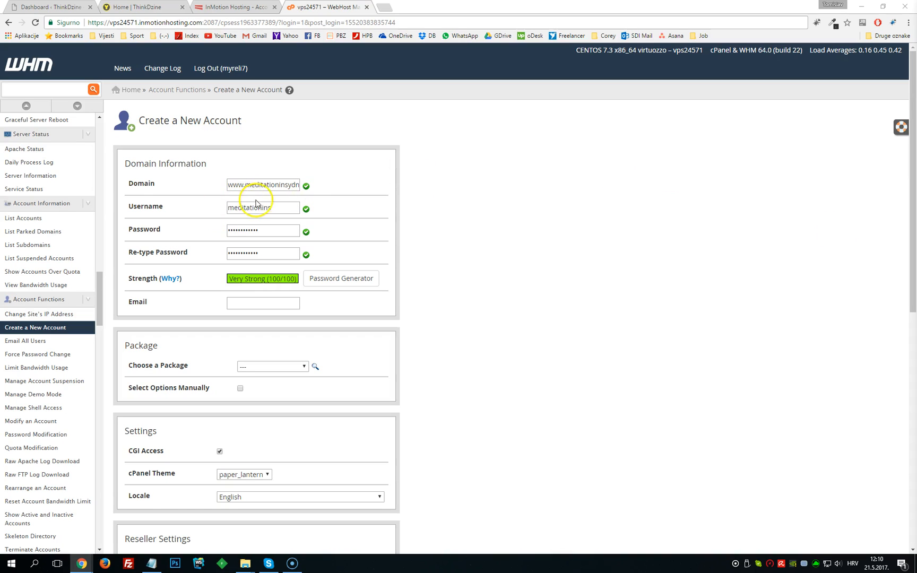
drag(296, 208, 164, 188)
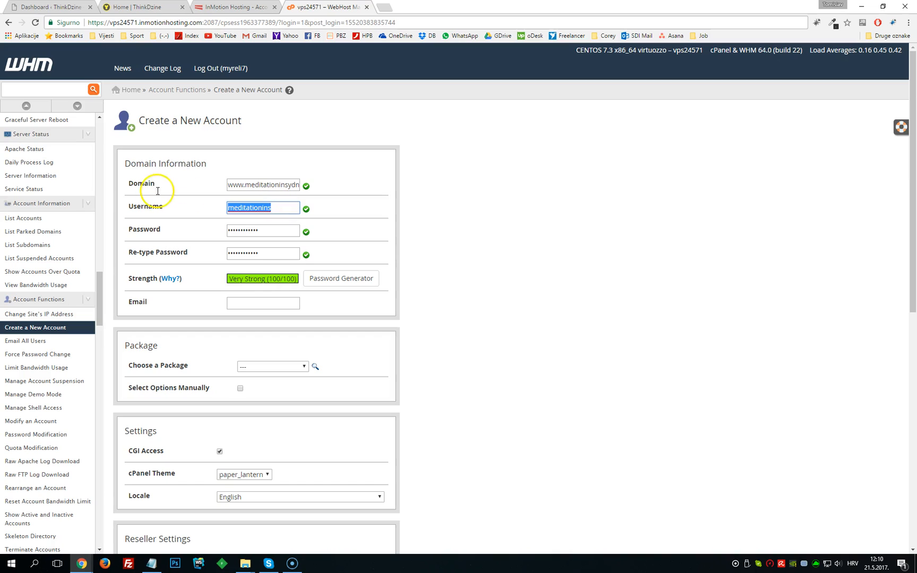
key(alt+Tab)
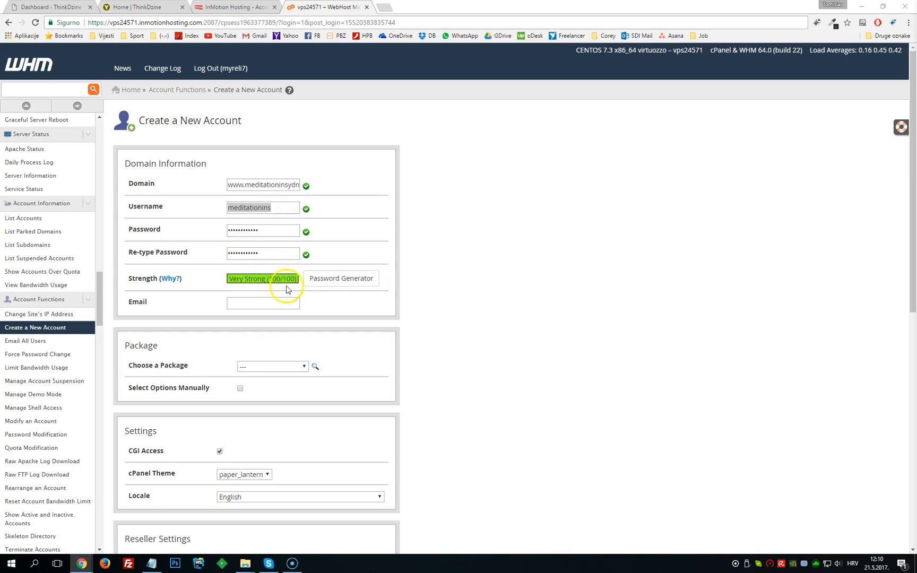
- Enter the contact e-mail address in the Email field of the new account form
click(253, 305)
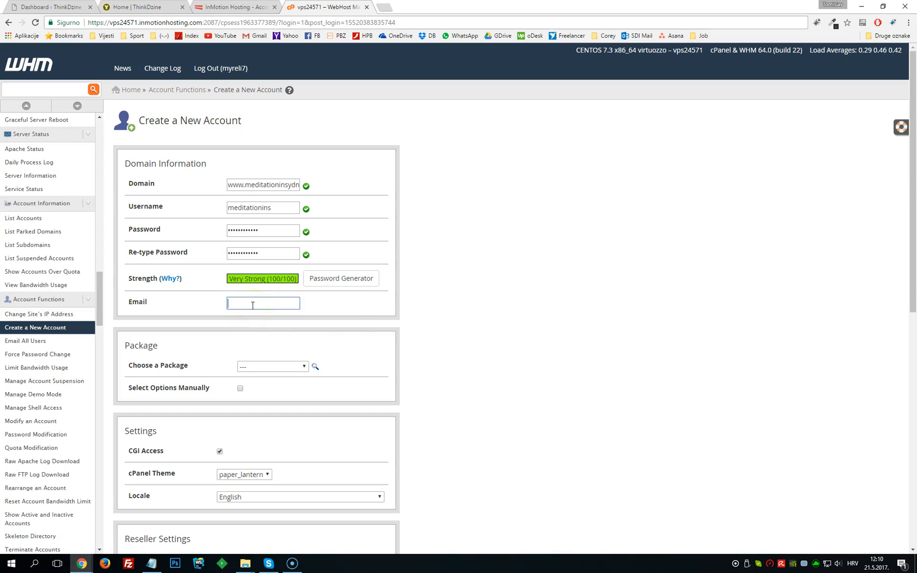
click(253, 305)
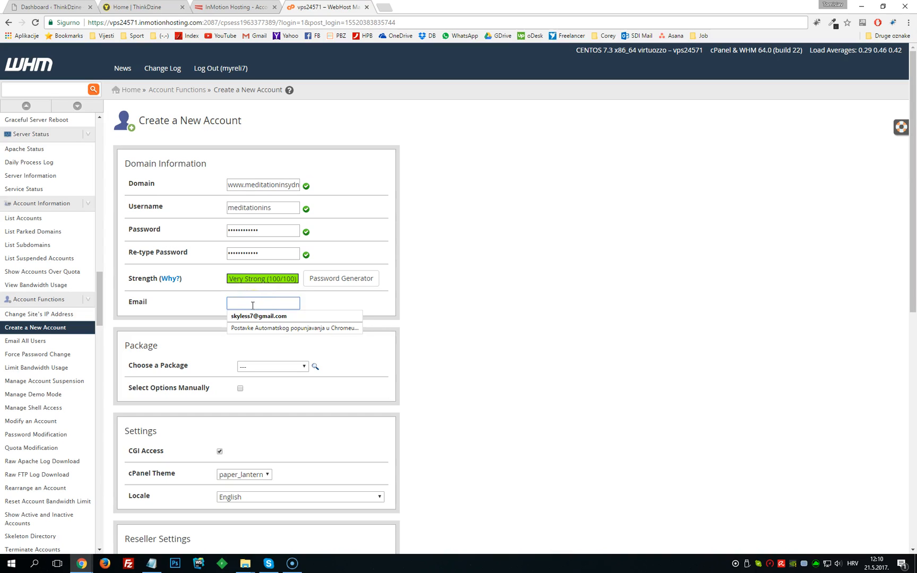
click(355, 277)
text(hell)
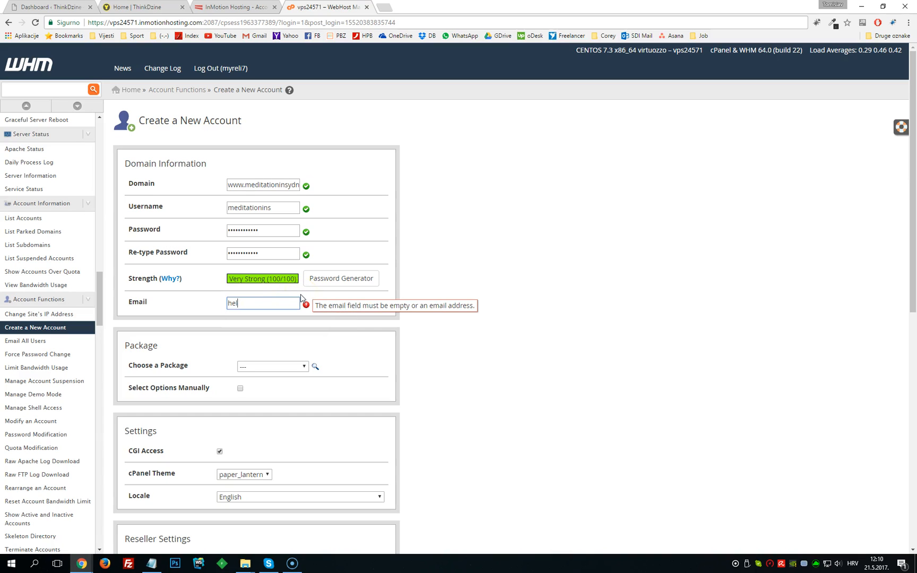
key(BackSpace)
key(BackSpace)
key(BackSpace)
key(BackSpace)
click(260, 306)
click(452, 345)
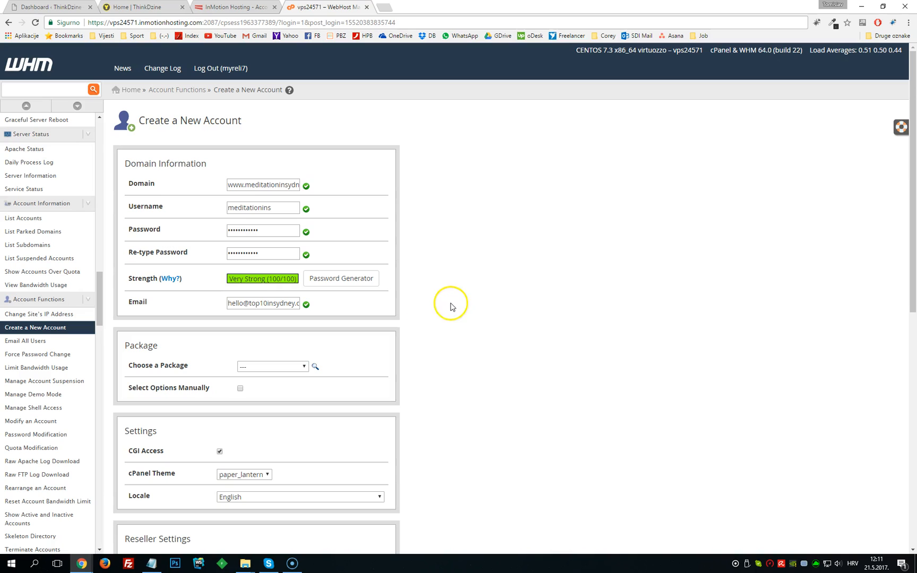
- Choose VPS Basic Package as the account's package
scroll(444, 225, down, 1)
scroll(444, 225, down, 2)
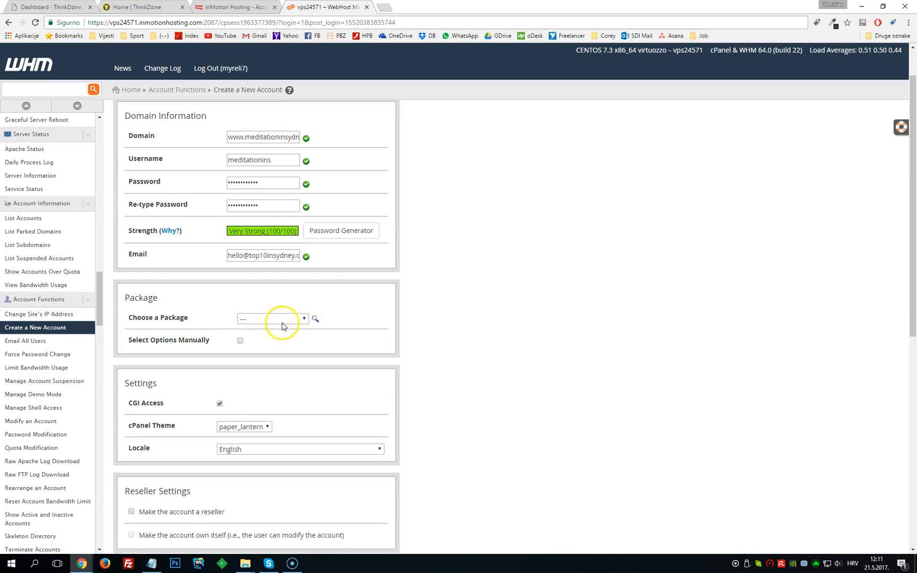
click(282, 320)
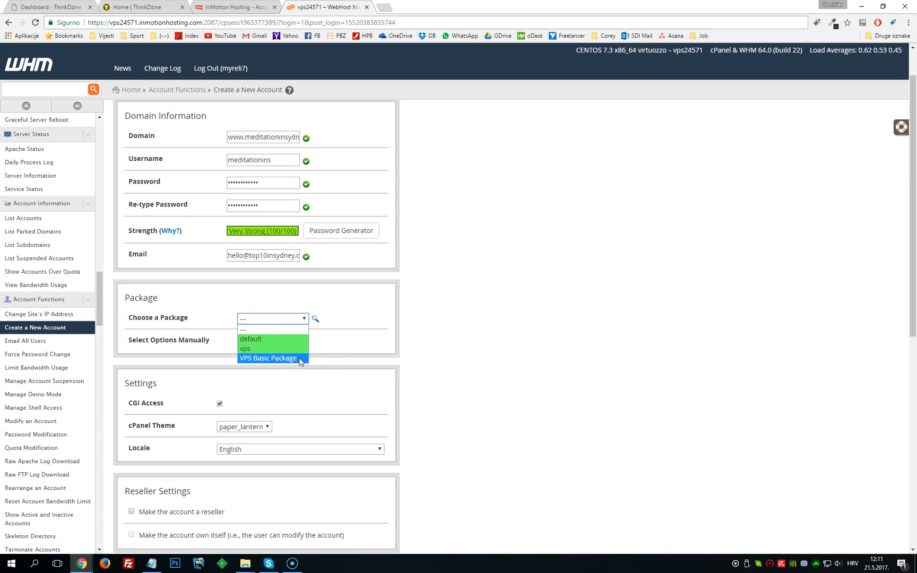
click(251, 359)
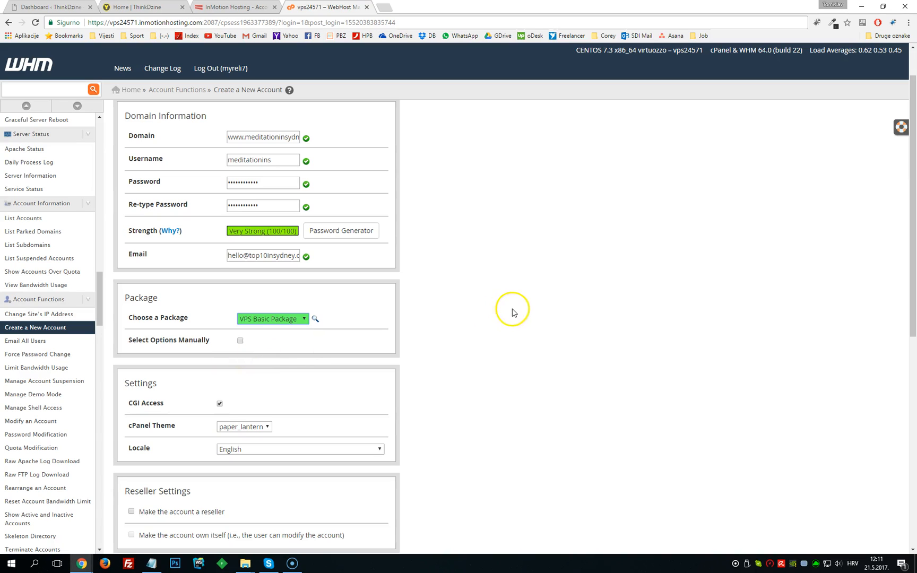
click(241, 343)
click(241, 342)
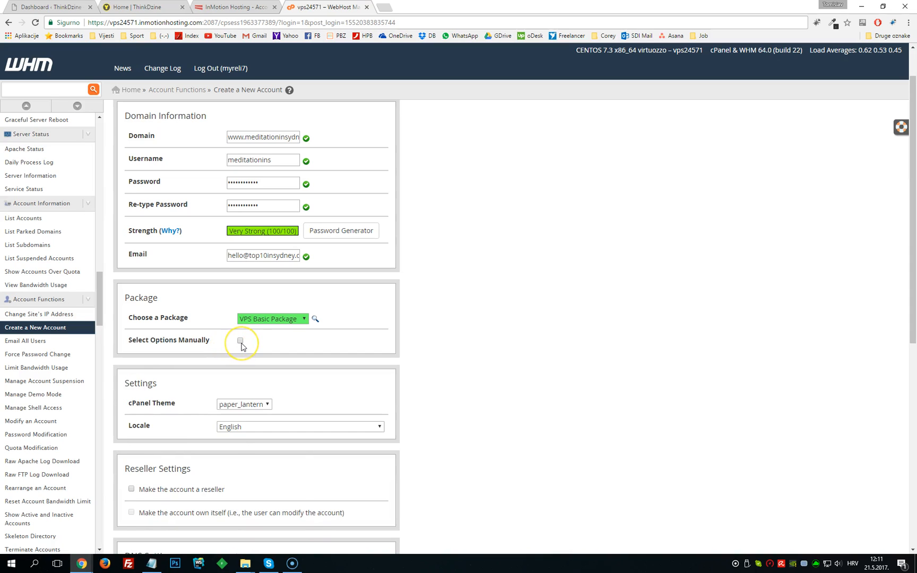
click(241, 342)
click(240, 341)
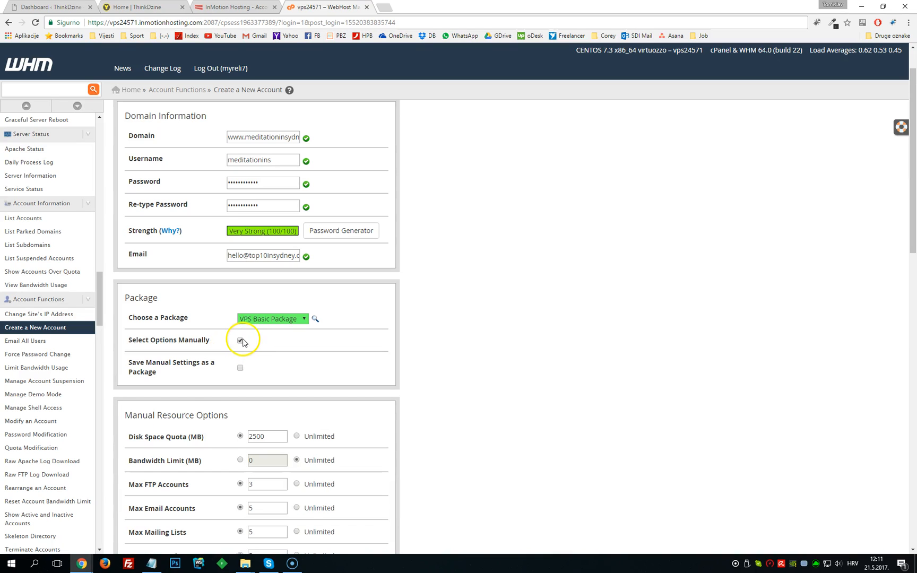
click(305, 321)
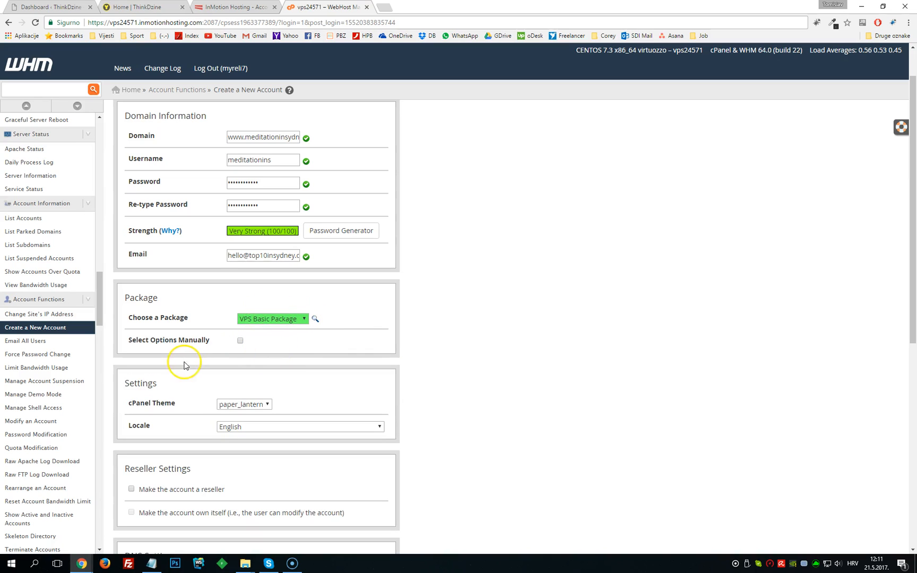
- Examine the DNS settings and nameservers listed for the new account
scroll(322, 390, down, 3)
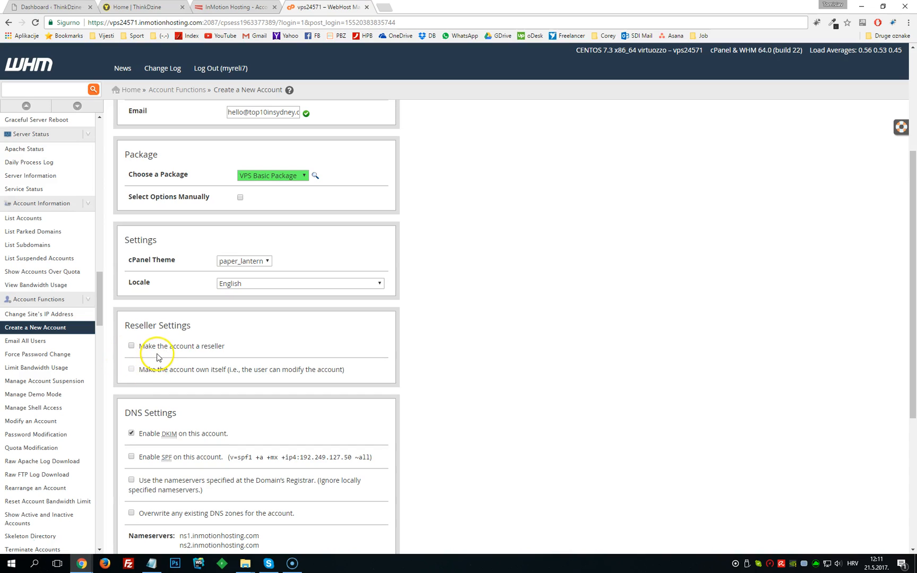
scroll(453, 366, down, 3)
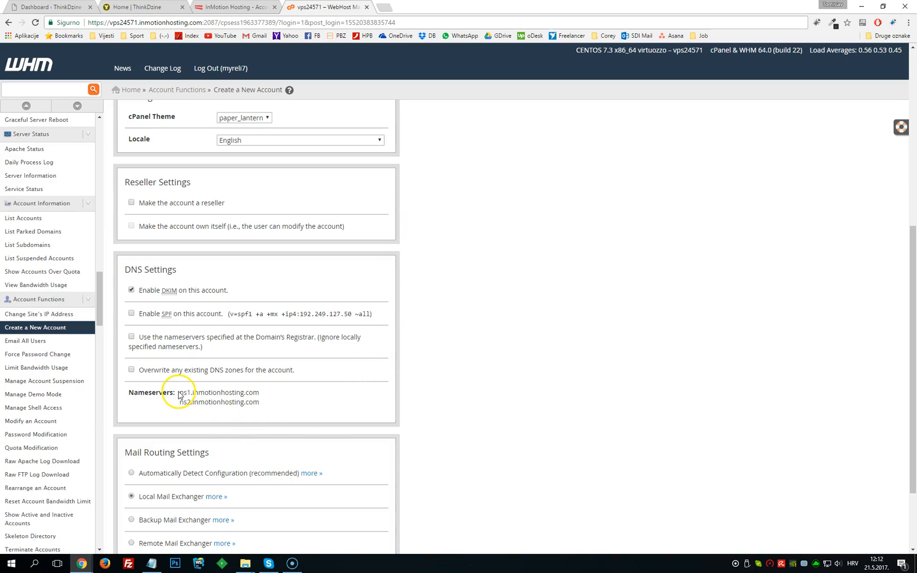
drag(191, 396, 266, 391)
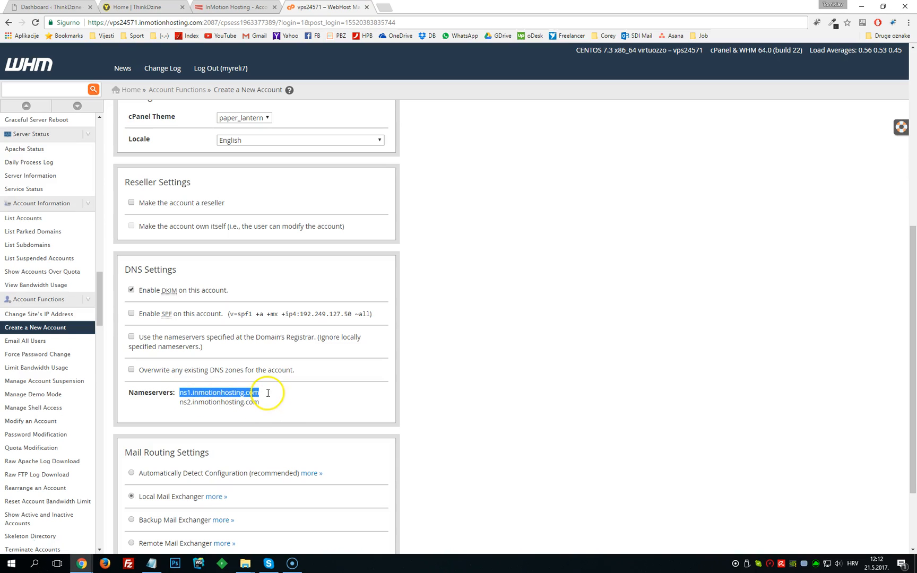
scroll(522, 307, up, 5)
drag(235, 185, 303, 185)
key(ctrl+c)
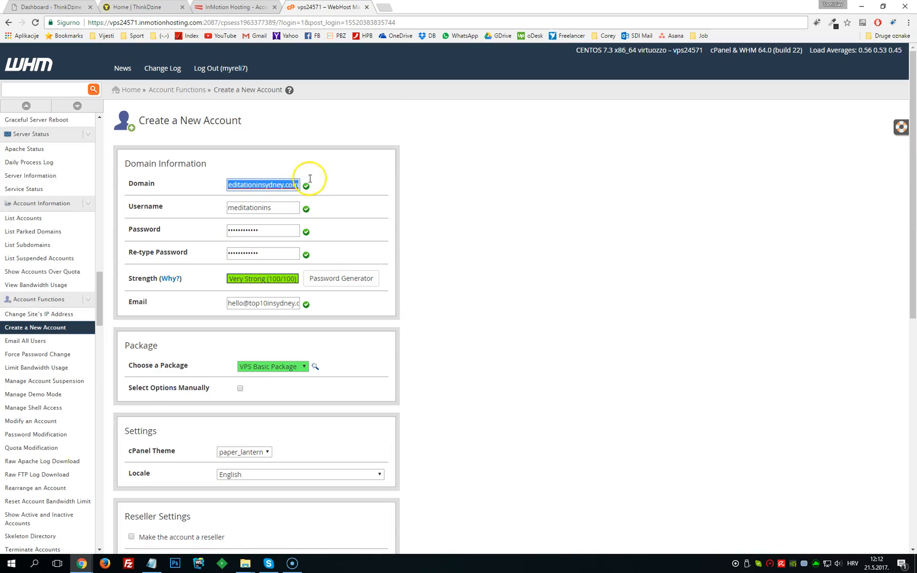
scroll(546, 339, down, 4)
scroll(547, 340, down, 3)
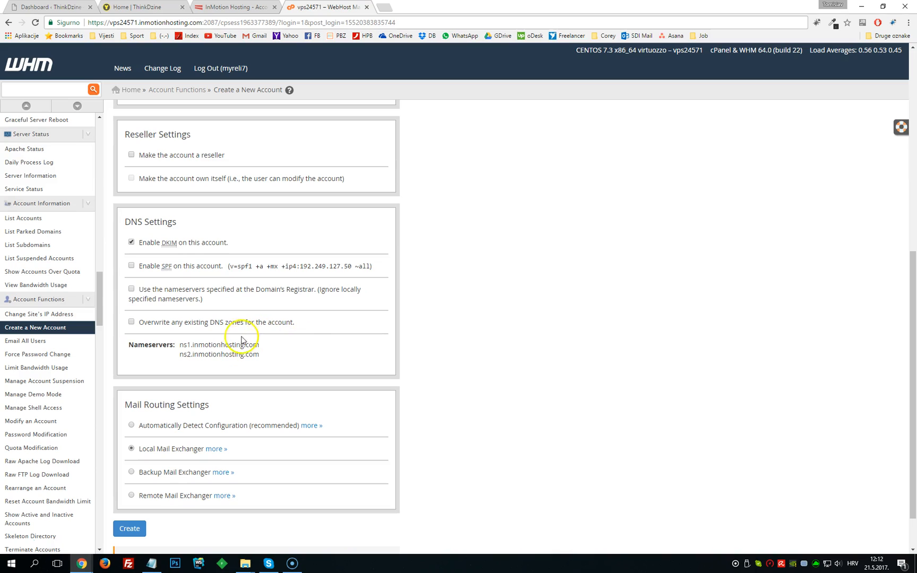
drag(179, 345, 261, 345)
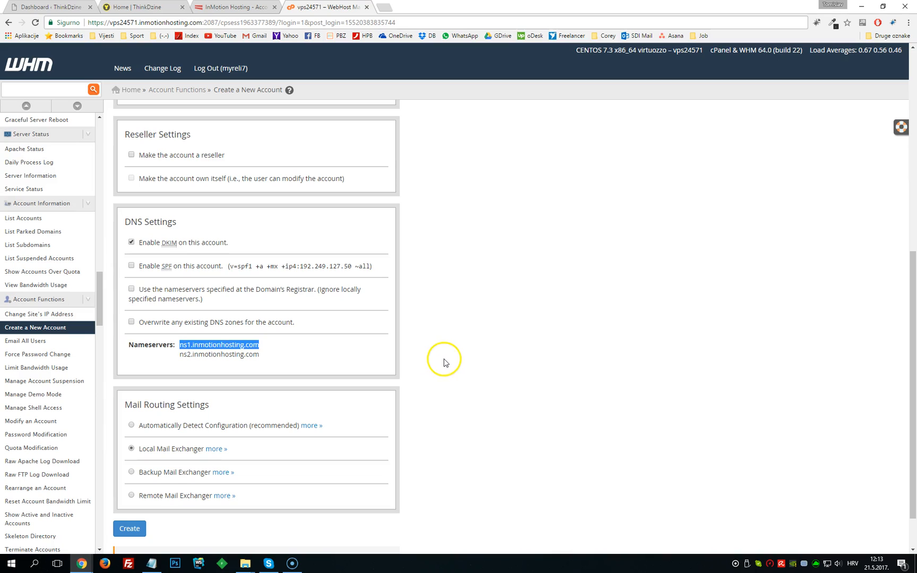
click(474, 348)
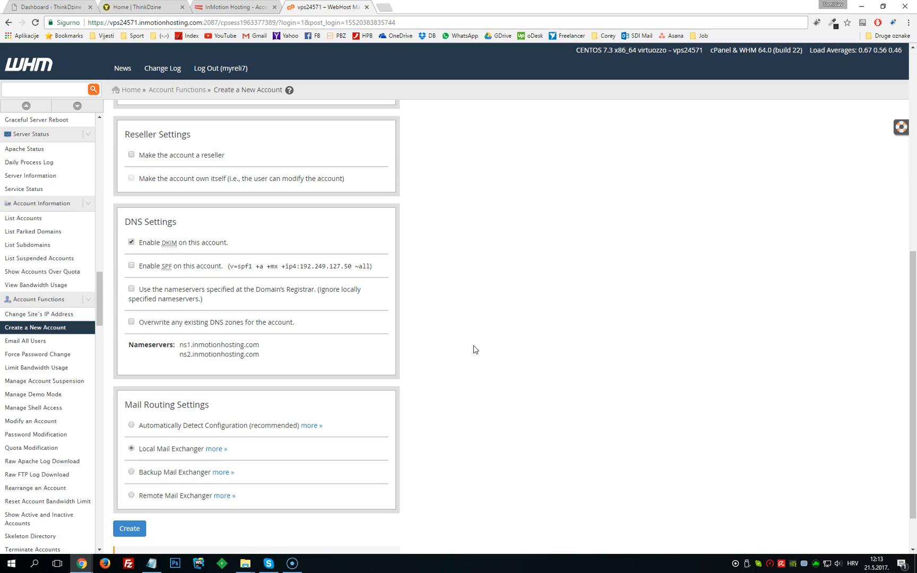
click(534, 345)
- Create the account and review the account creation log
scroll(482, 335, down, 1)
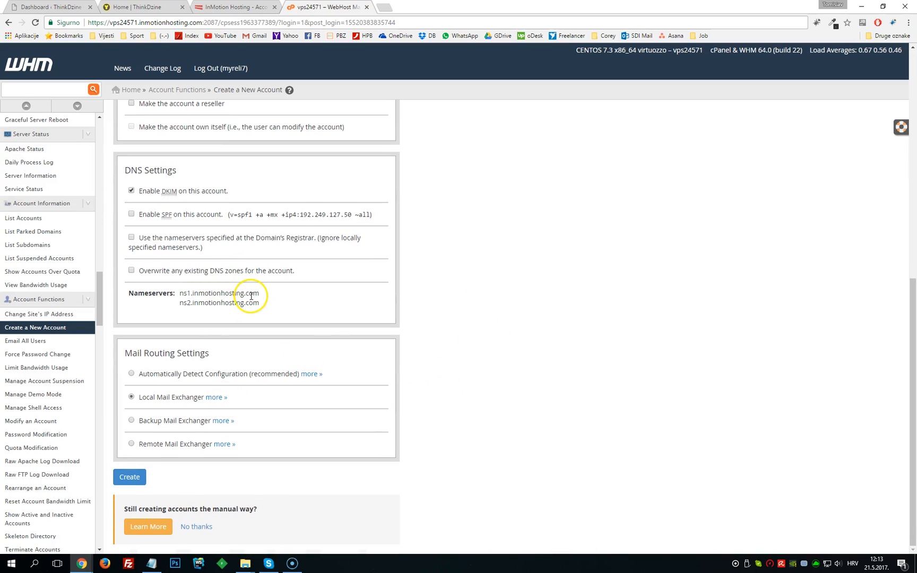
click(128, 478)
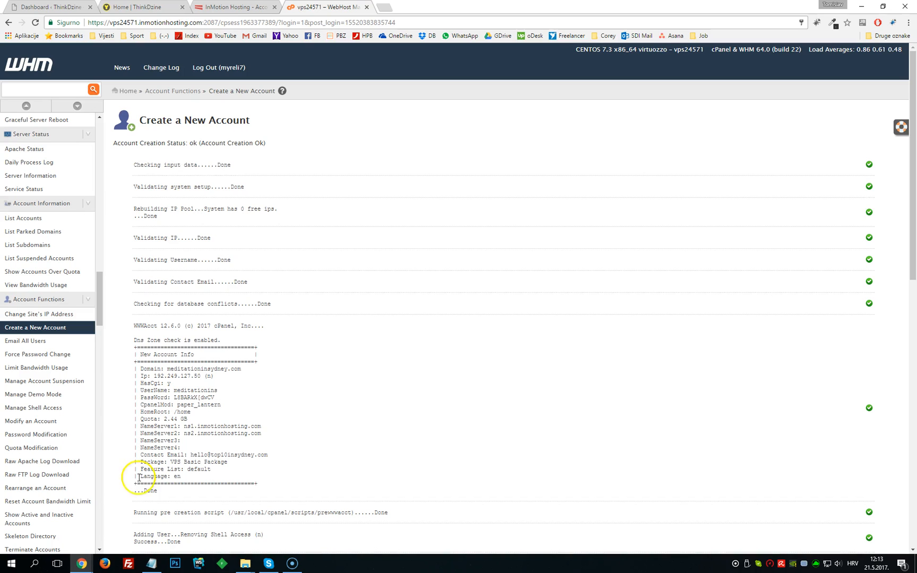
scroll(303, 424, down, 6)
scroll(300, 424, down, 5)
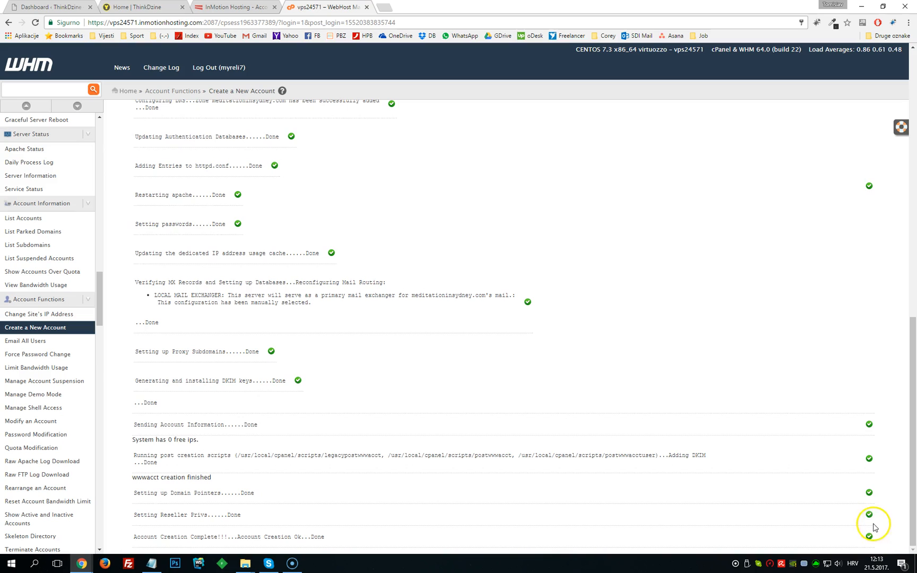
scroll(654, 475, up, 9)
scroll(658, 480, up, 2)
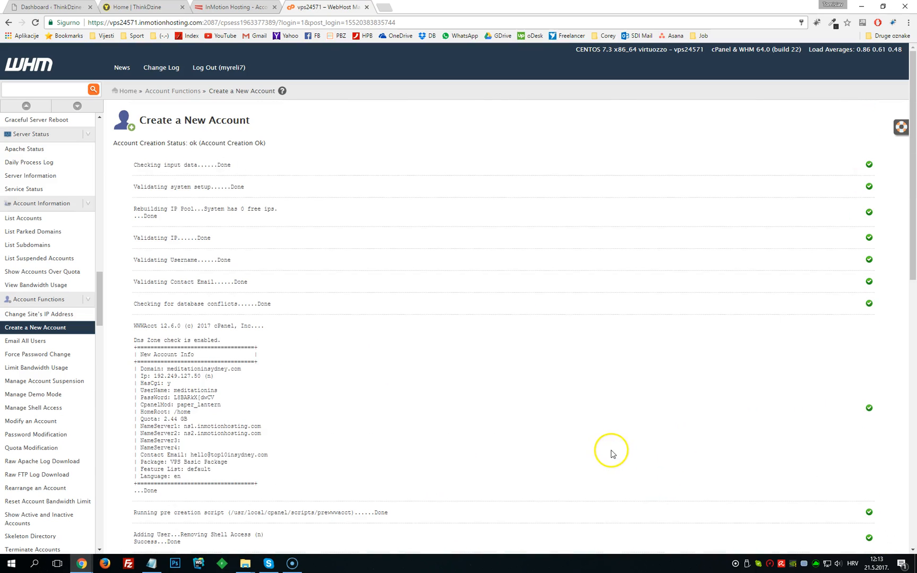
scroll(641, 414, down, 7)
scroll(646, 408, down, 4)
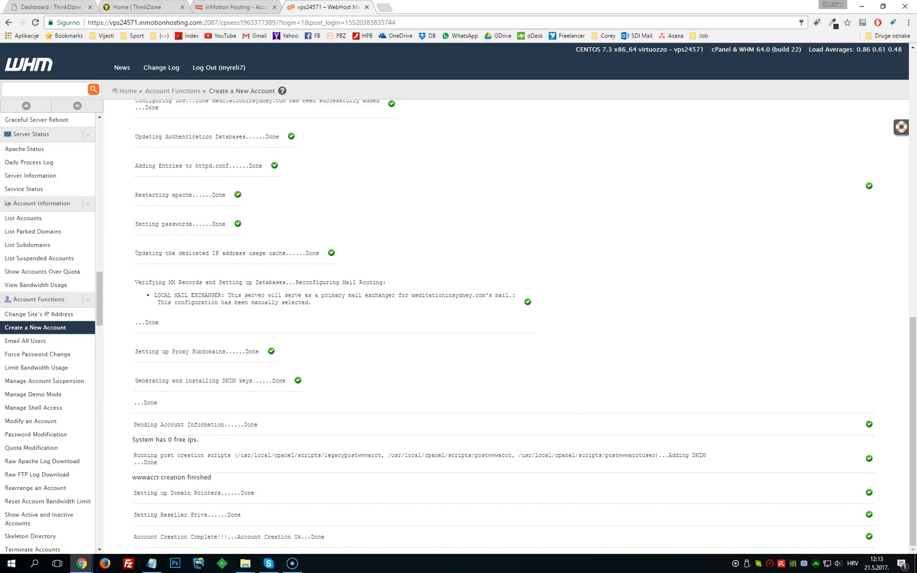
click(388, 7)
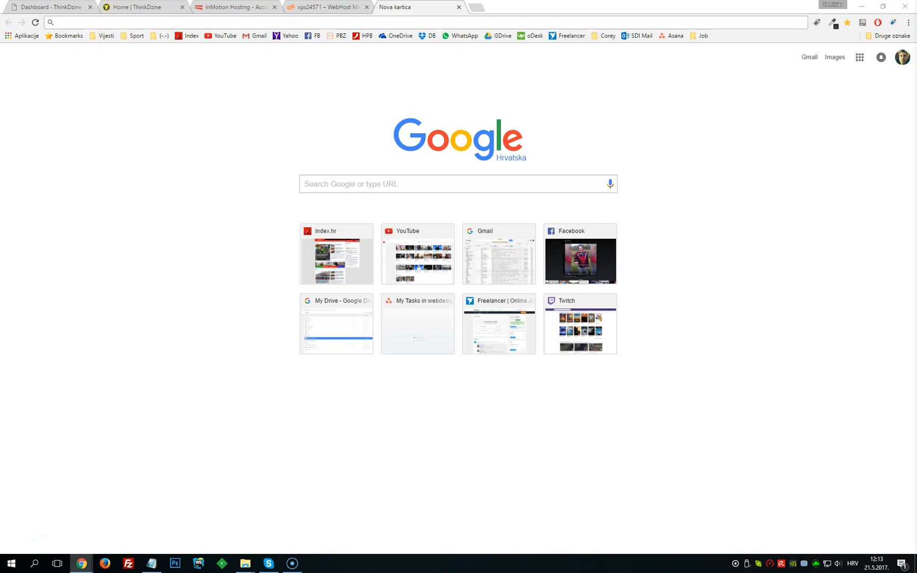
key(ctrl+v)
key(Return)
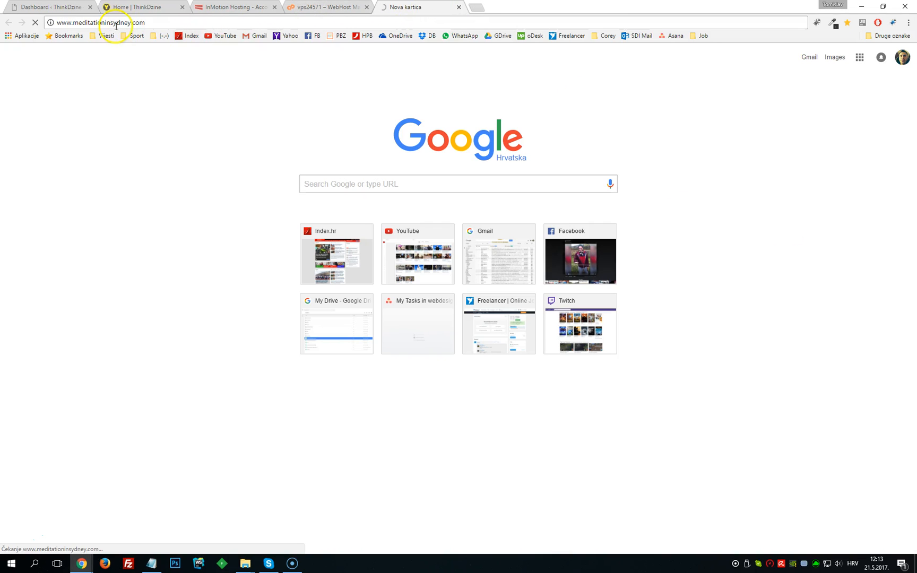
click(158, 23)
click(158, 23)
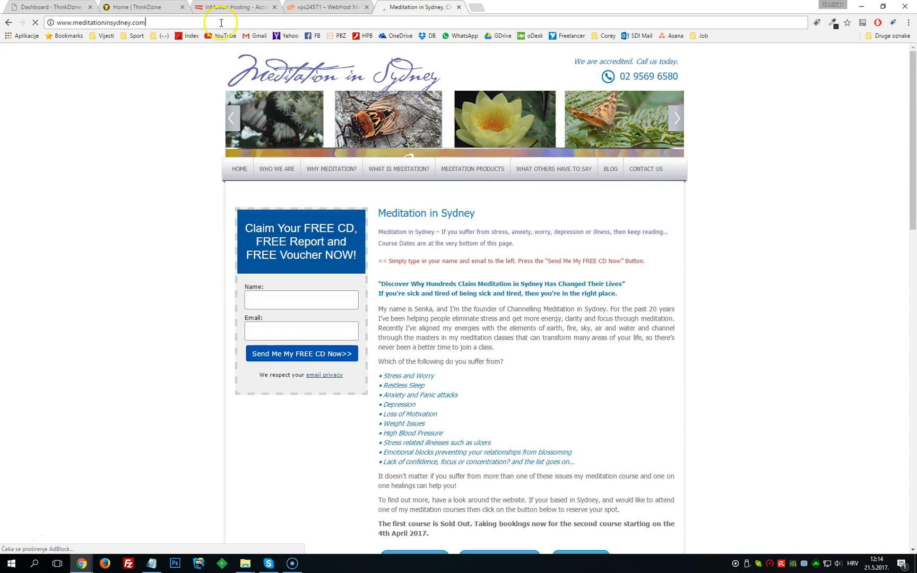
- Edit the address so it reads cpanel.meditationinsydney.com
text(/cpanel)
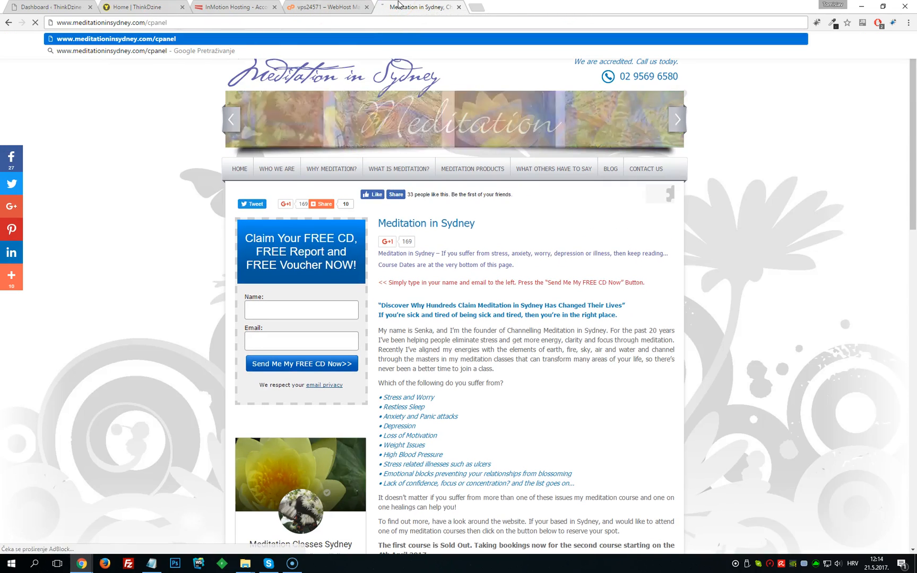
key(BackSpace)
key(BackSpace)
key(BackSpace)
key(BackSpace)
key(BackSpace)
key(BackSpace)
key(BackSpace)
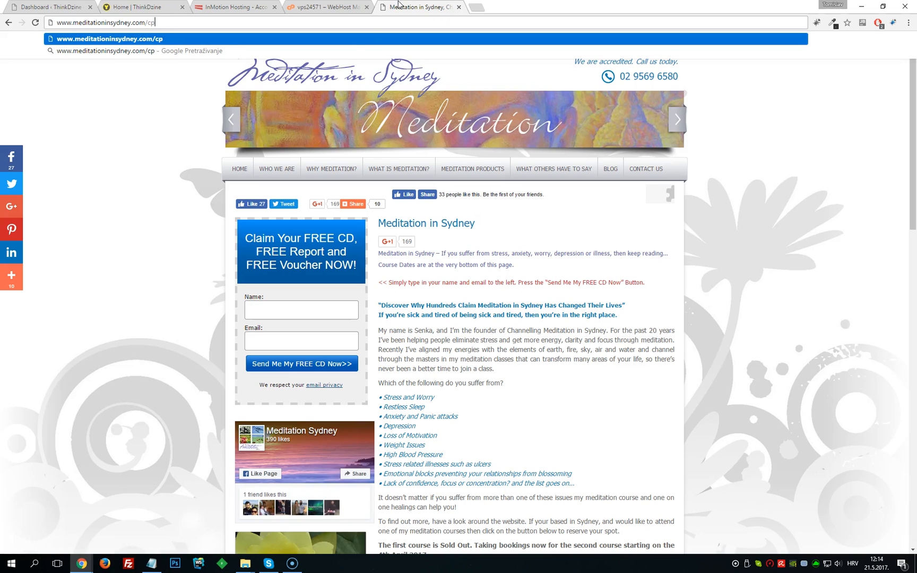
drag(56, 22, 75, 21)
text(cpanel)
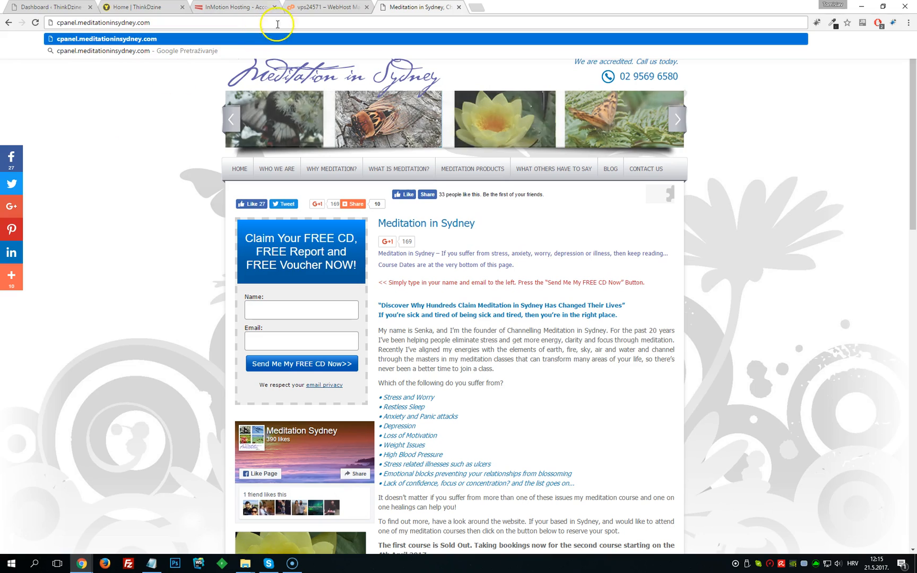
- Open the WHM account list and examine the new meditationinsydney.com account's row
click(333, 7)
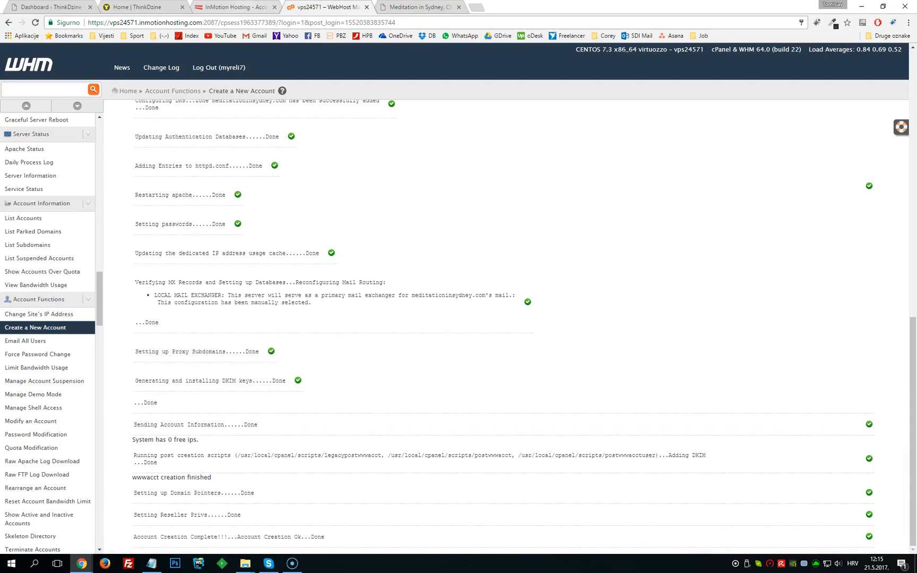
click(34, 219)
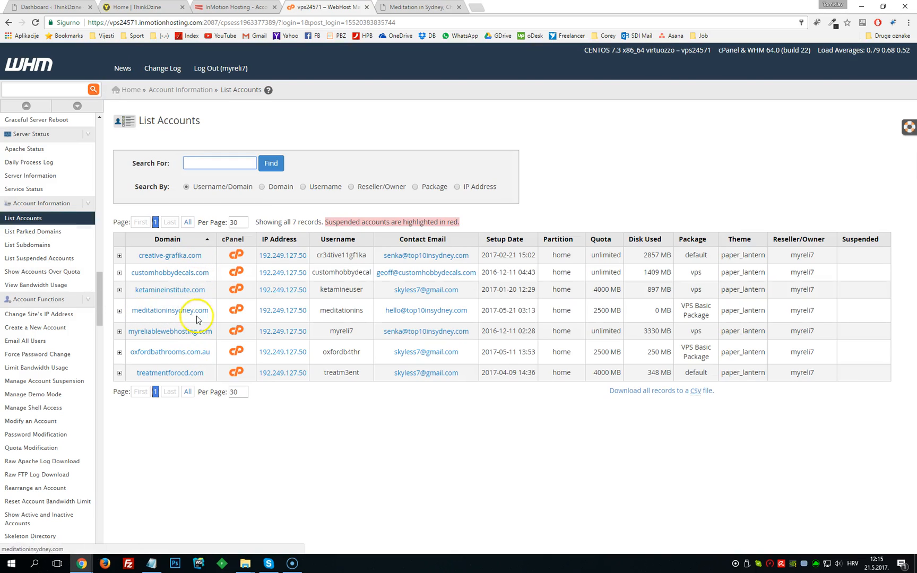
drag(211, 310, 131, 312)
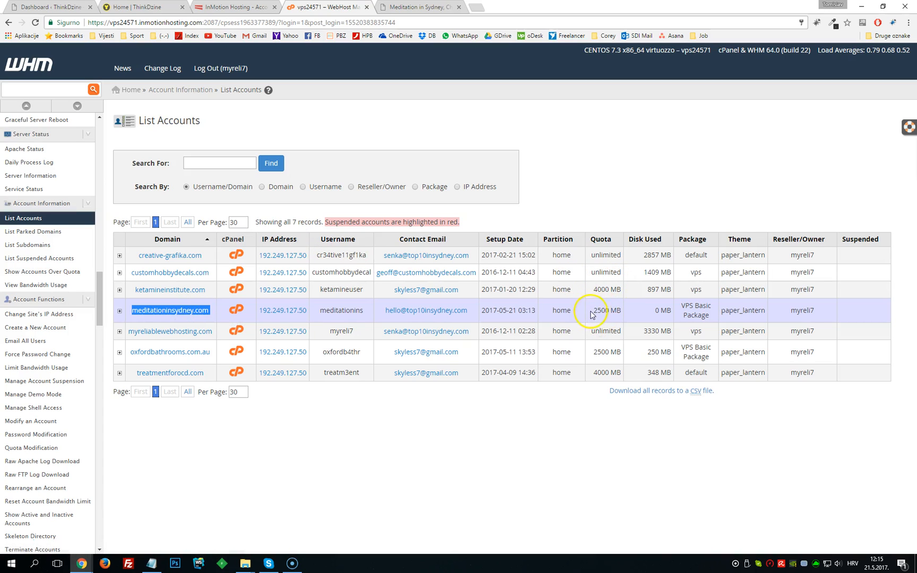
drag(593, 311, 617, 312)
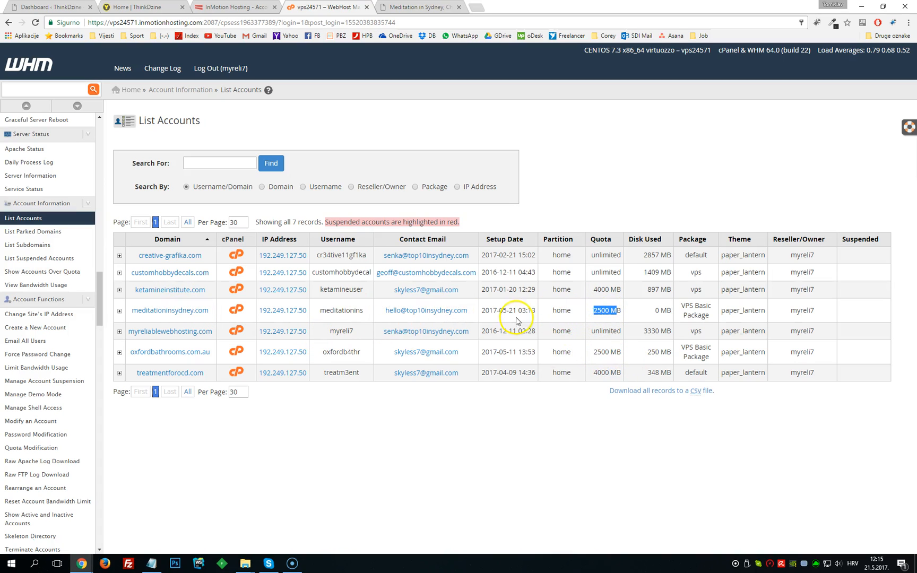
click(712, 361)
triple_click(712, 362)
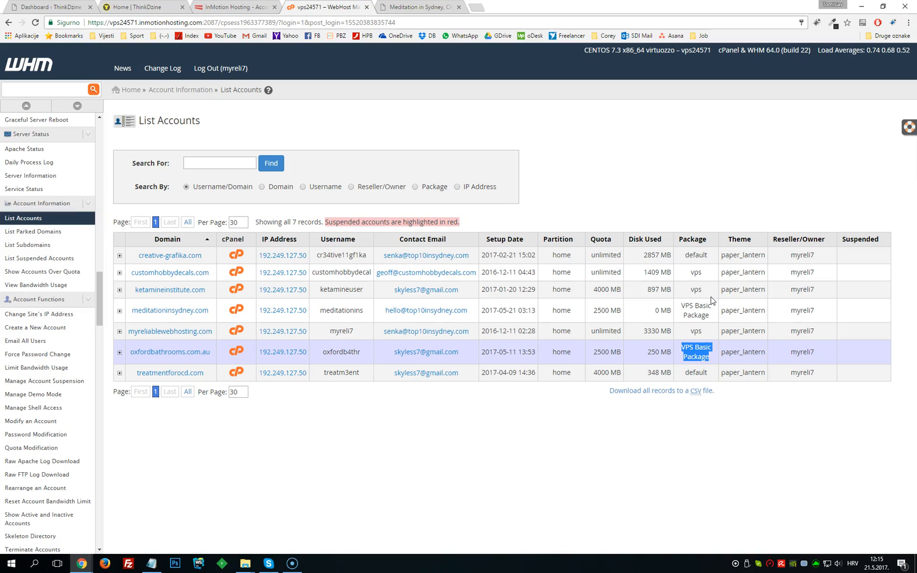
drag(666, 311, 654, 311)
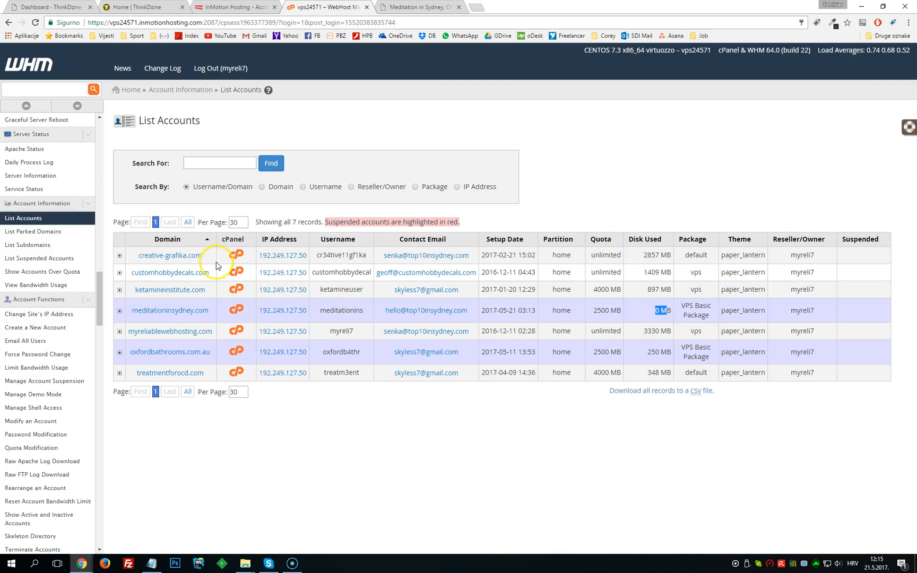
click(647, 273)
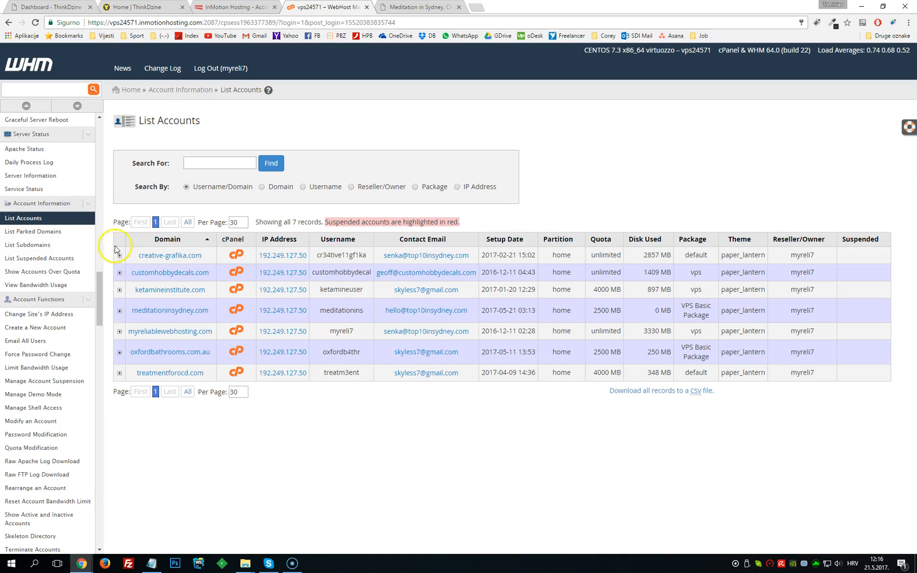
scroll(61, 323, up, 15)
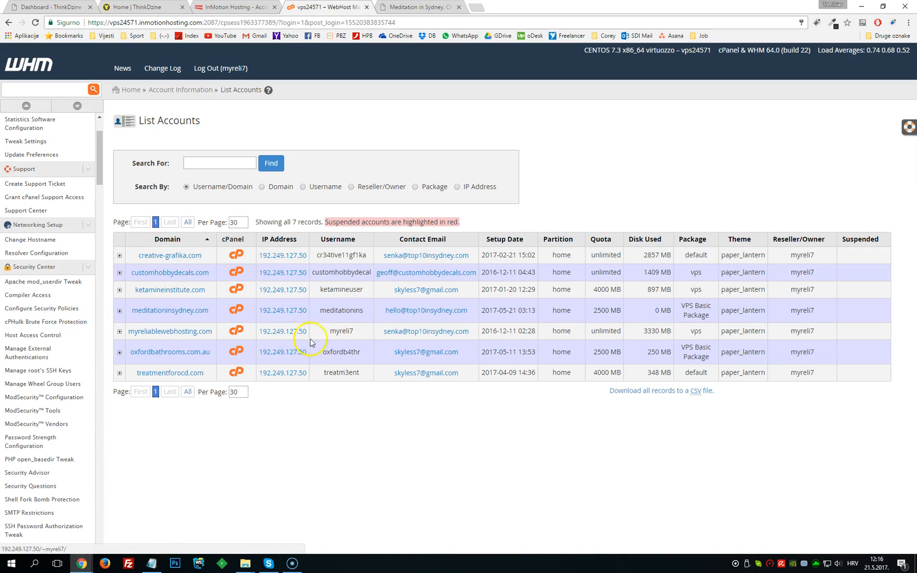